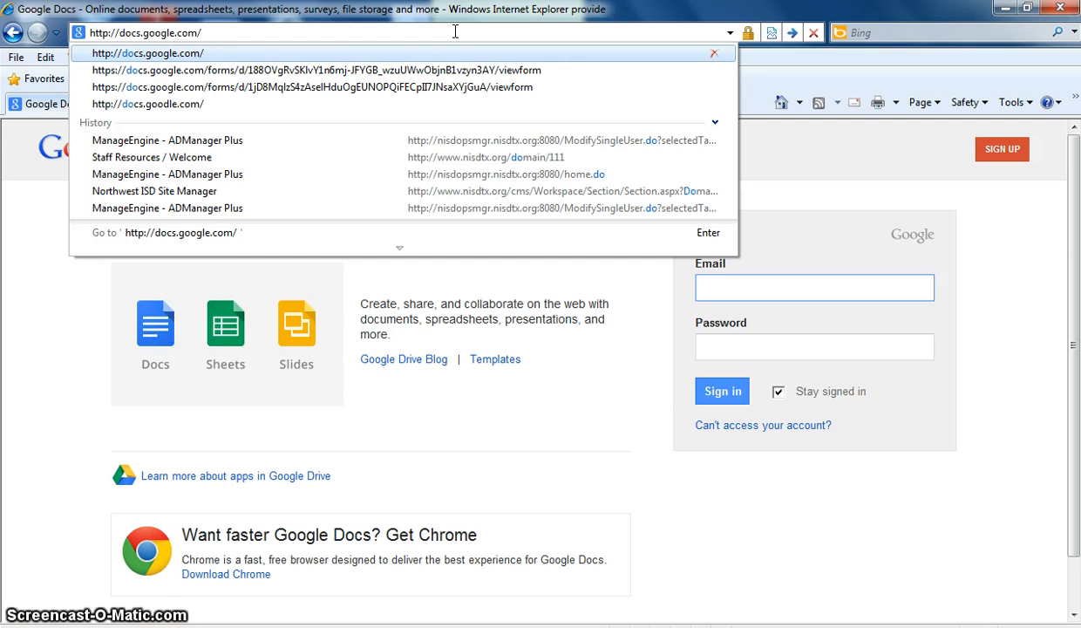
- Load docs.google.com in Internet Explorer to reach the Google sign-in page
key(Return)
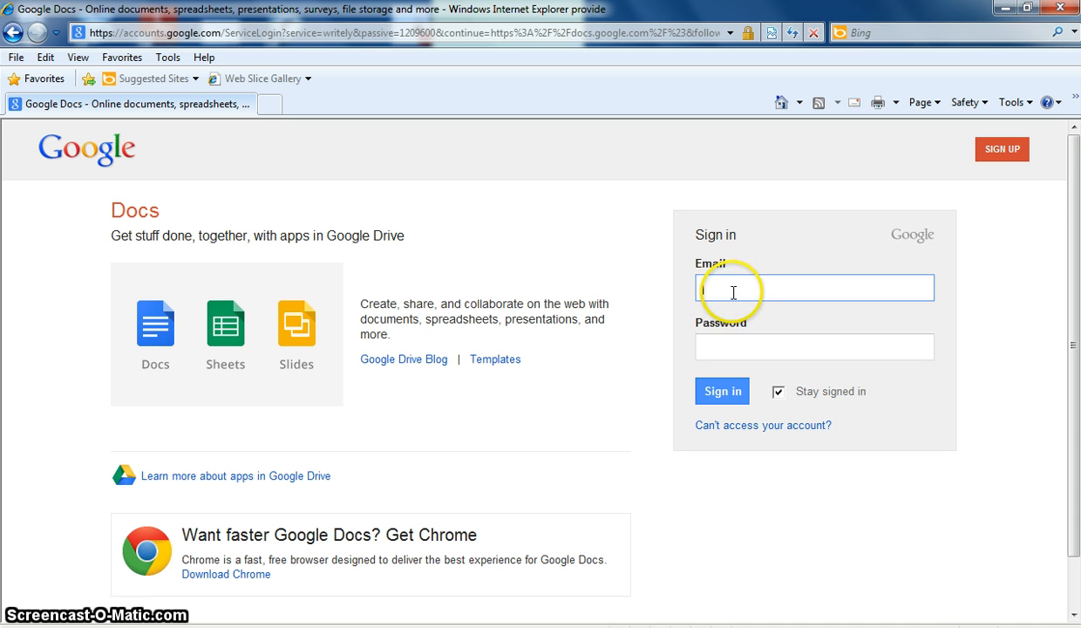
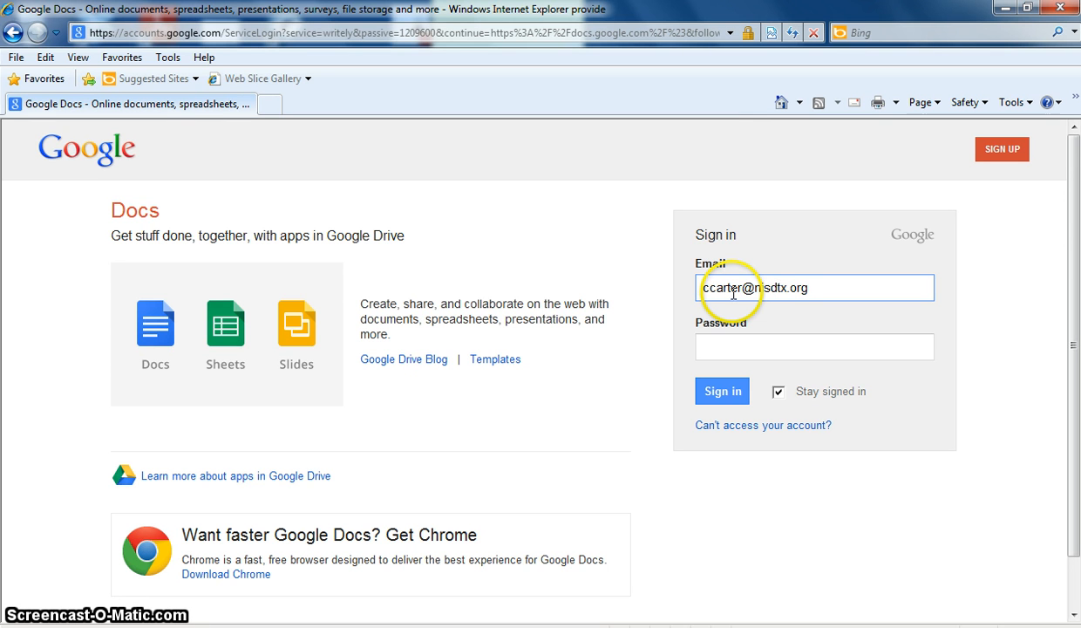
- Enter the school account email and submit the Google sign-in
click(707, 347)
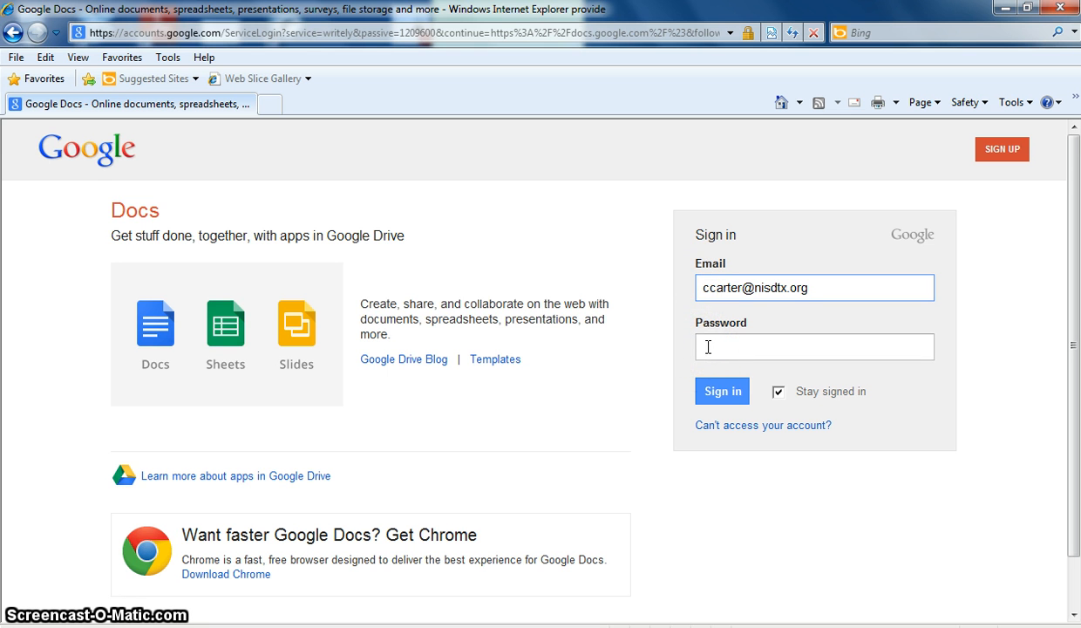
click(722, 389)
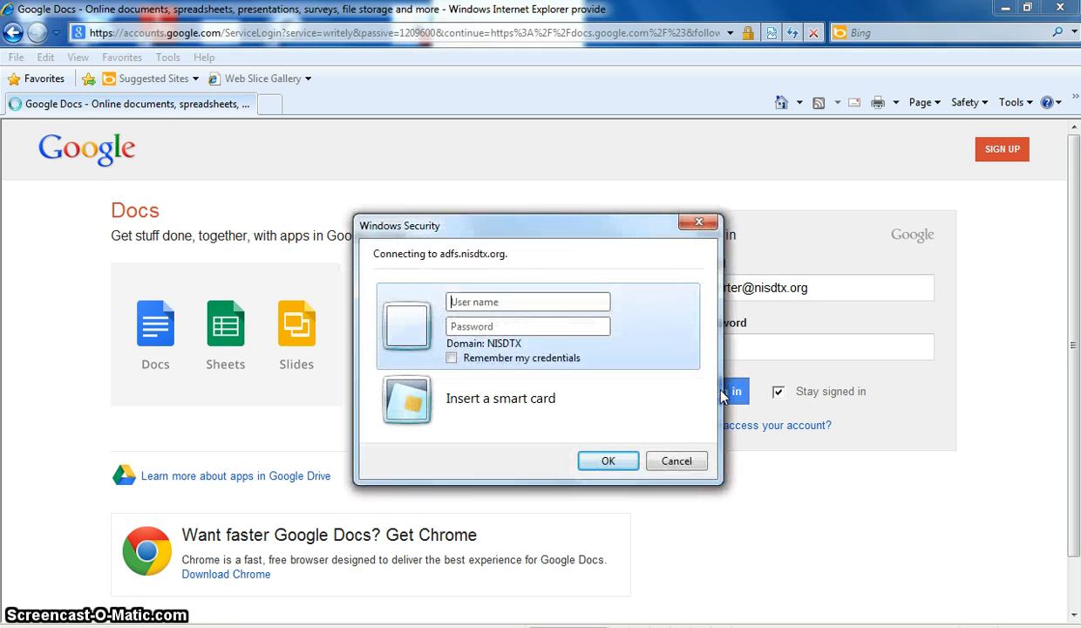
- Enter the network username and password in the Windows Security dialog and confirm
click(658, 317)
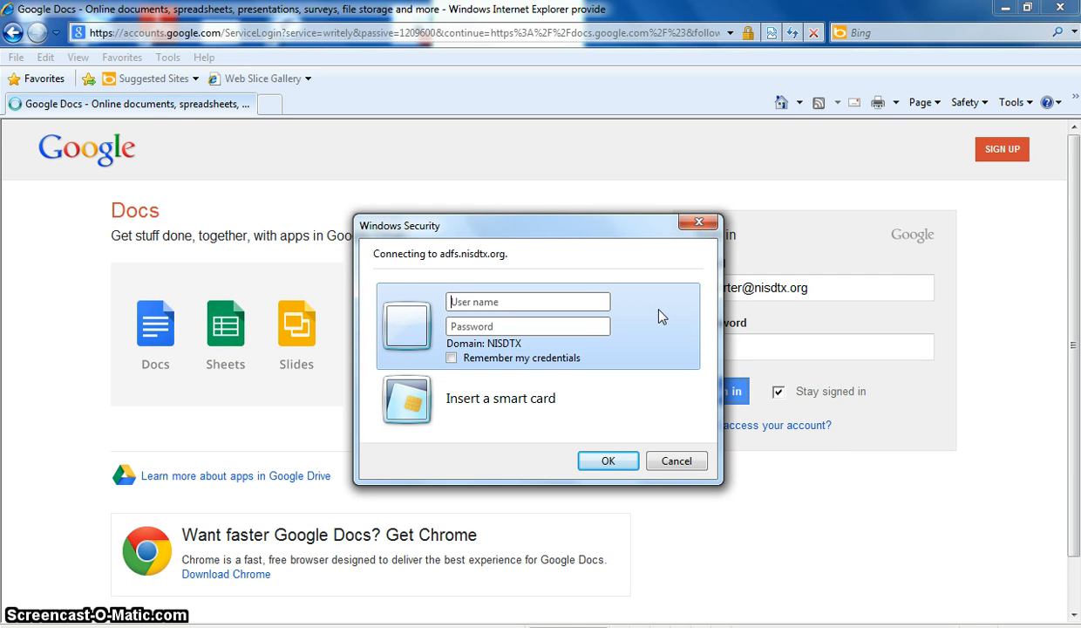
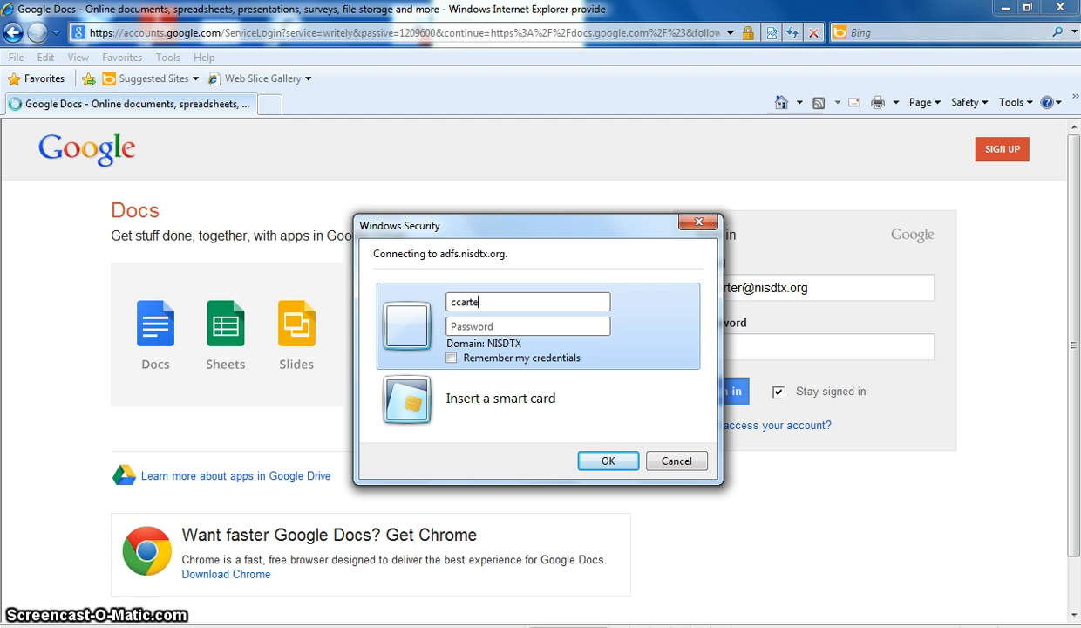
key(Tab)
text(****)
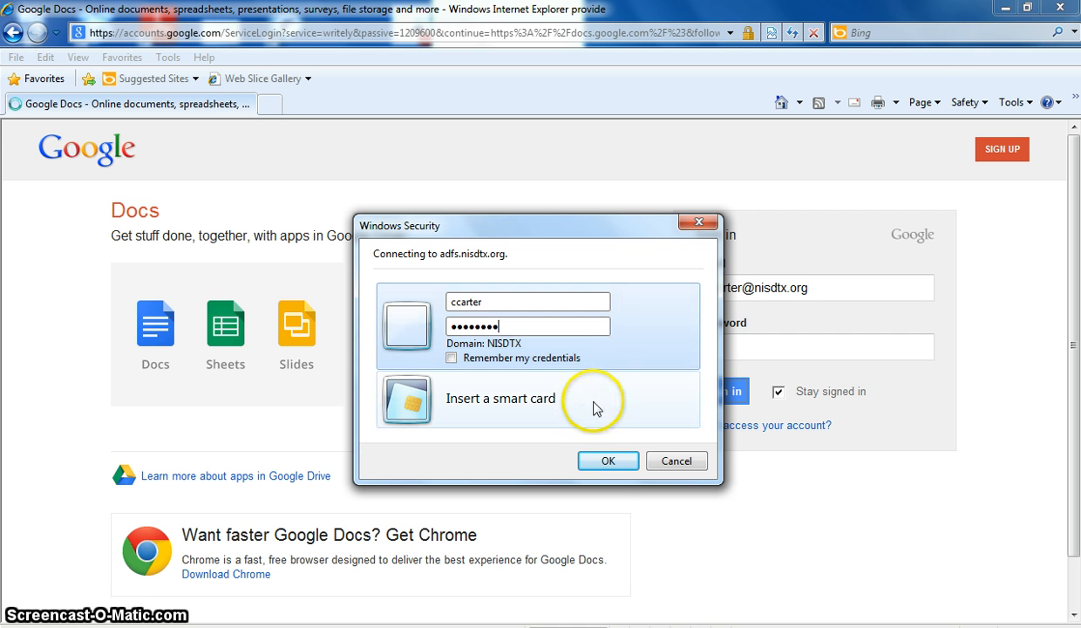
click(609, 463)
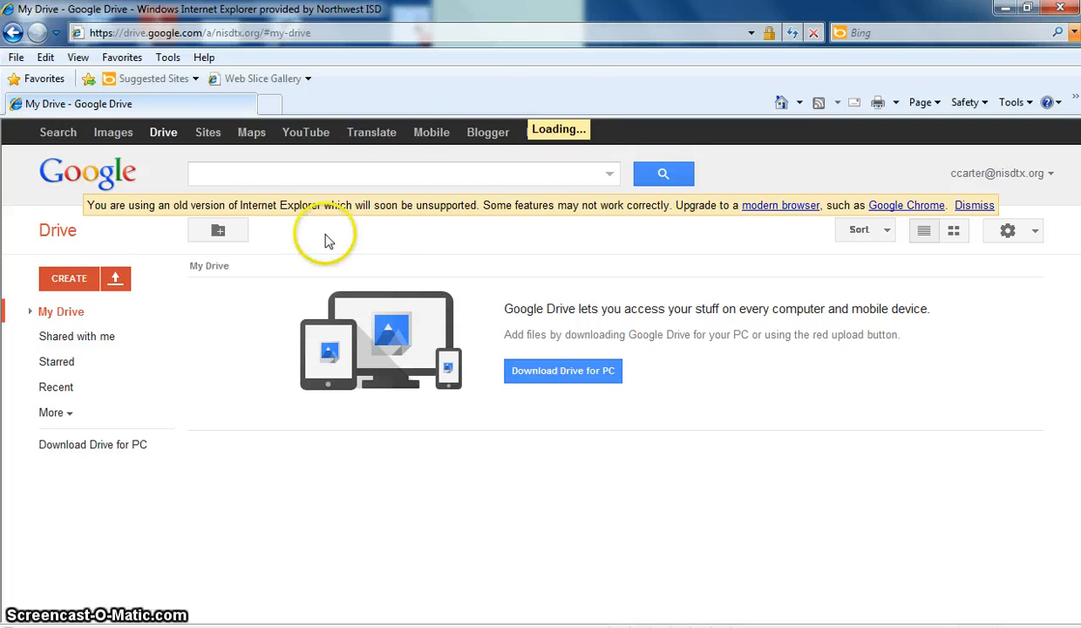
- Create a new Google Form from Drive's CREATE menu
click(72, 281)
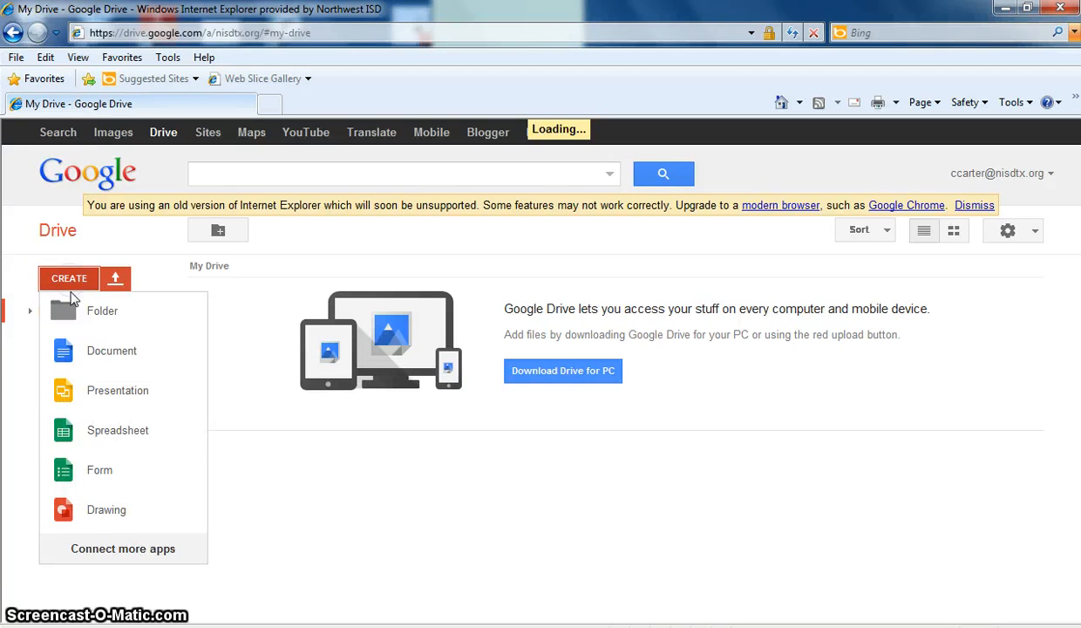
click(72, 475)
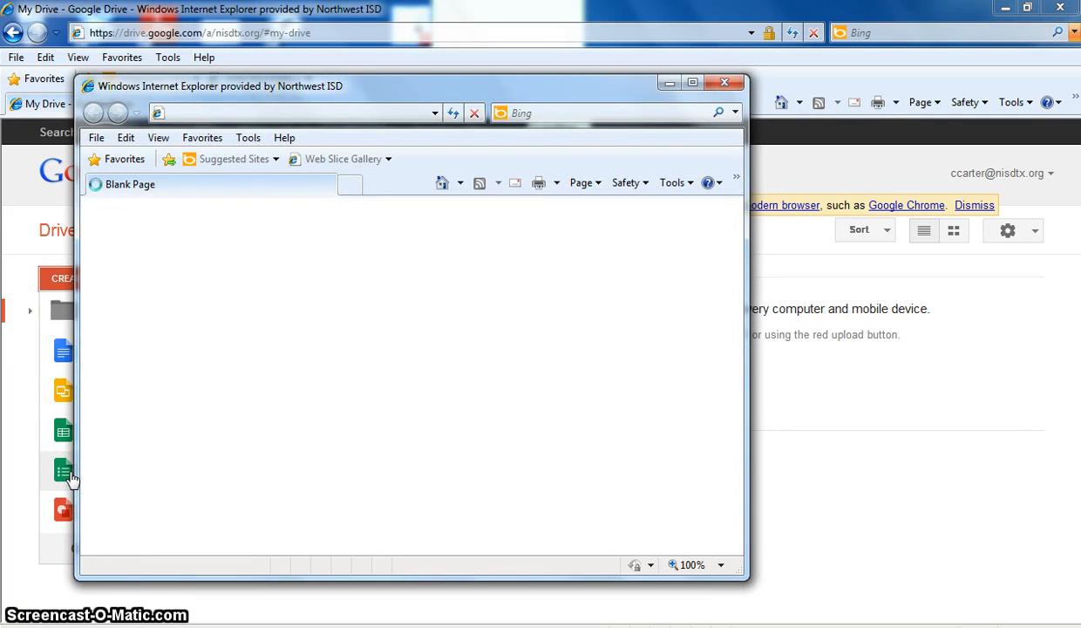
- Maximize the form window, title it 'Parent Night Sign In Sheet', and apply the Argyle theme
click(693, 82)
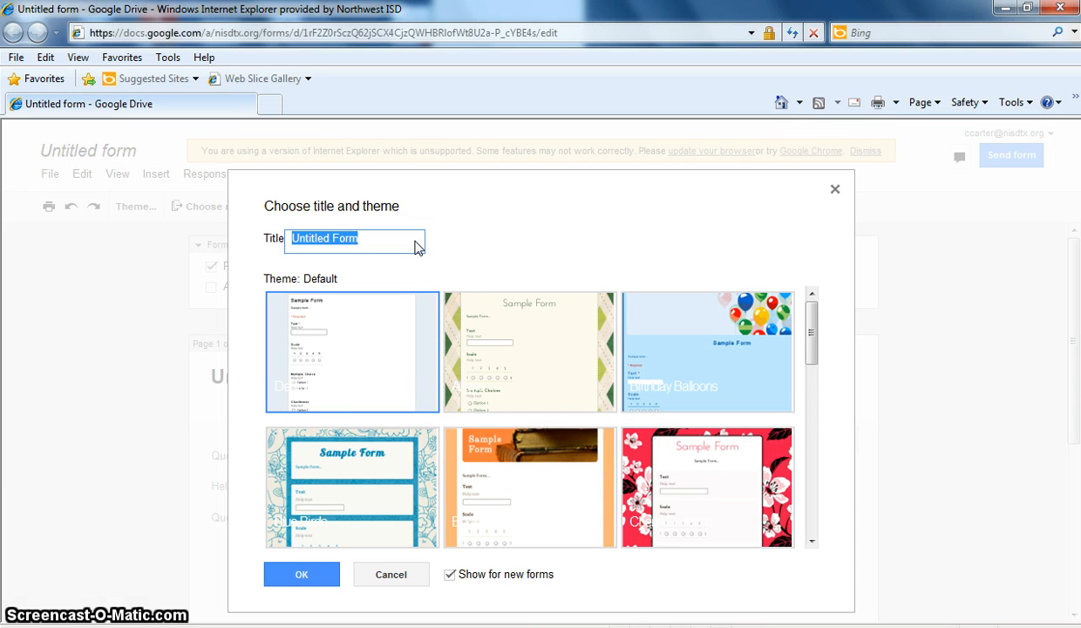
text(Parent Night Sign In Sheet)
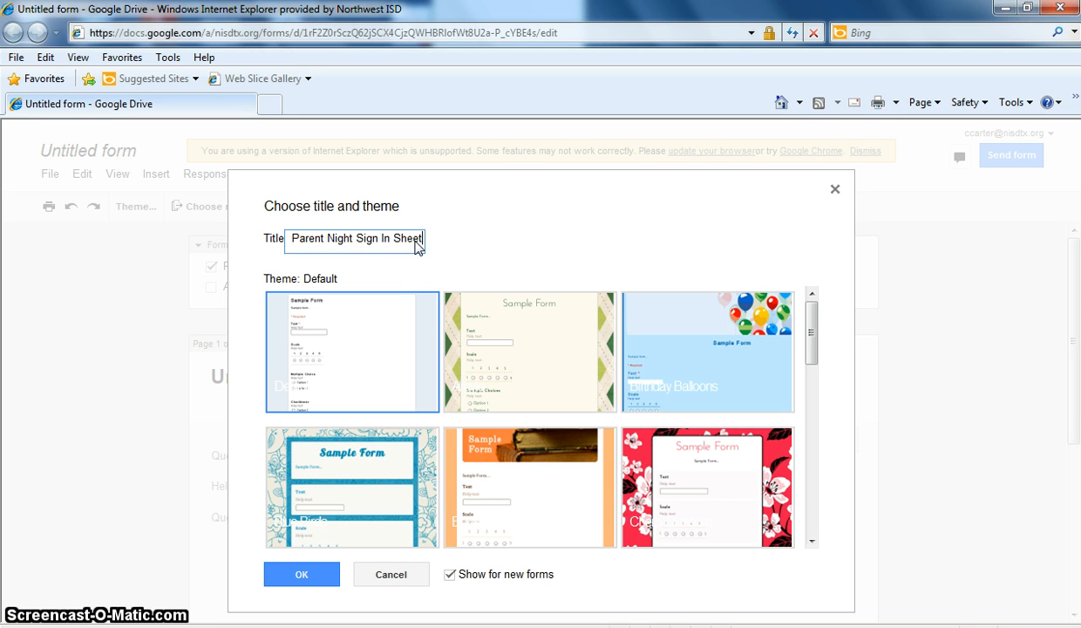
click(523, 340)
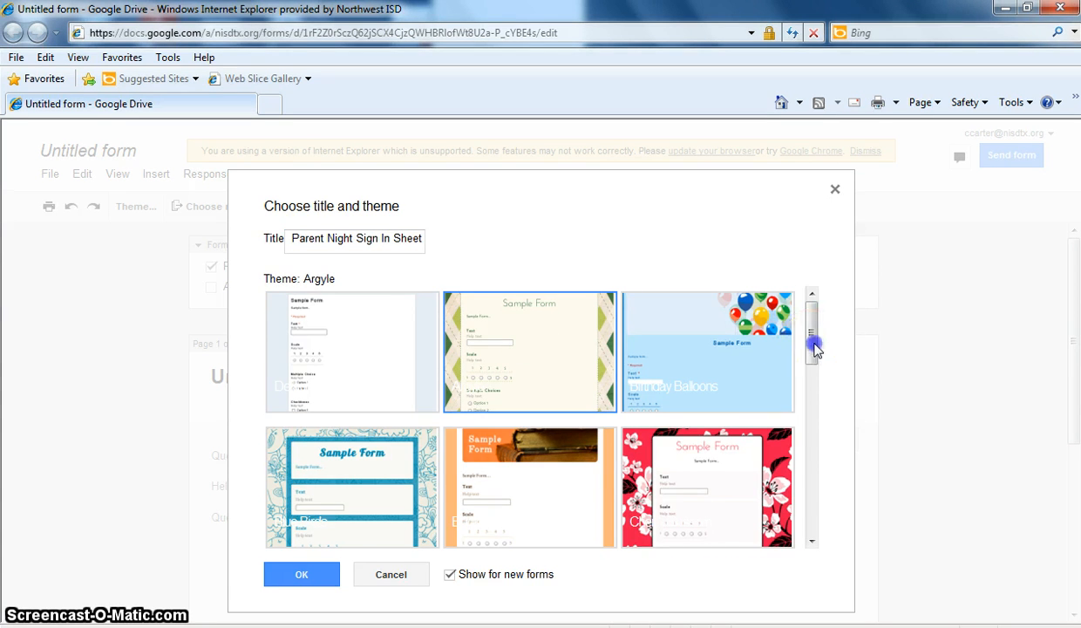
drag(812, 344, 807, 475)
click(301, 574)
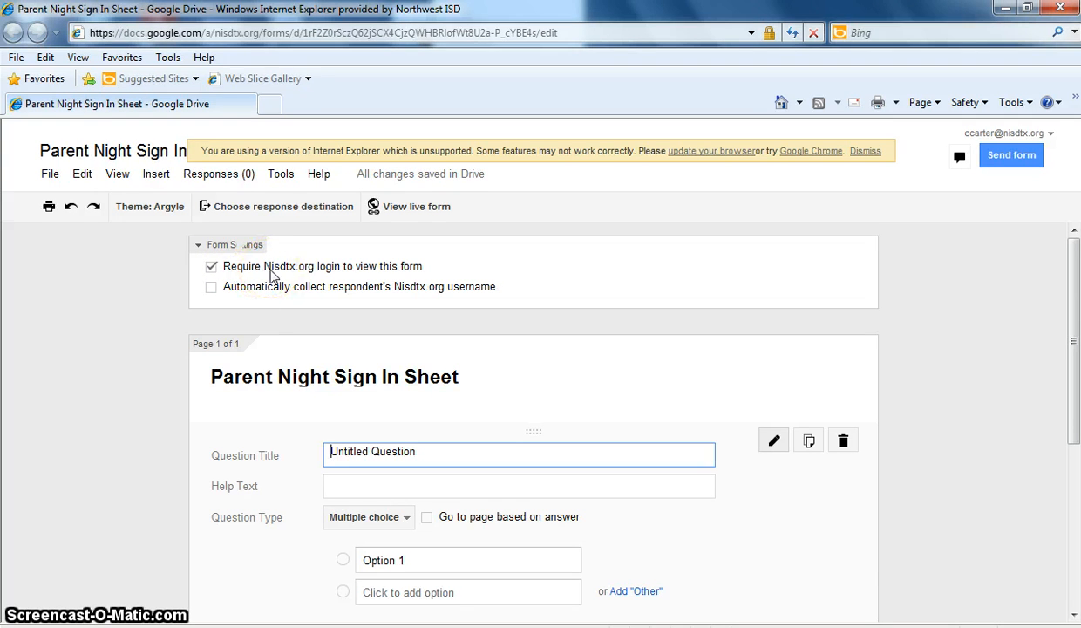
- Turn off the Nisdtx.org login requirement for viewing the form and confirm the change
click(211, 267)
click(357, 412)
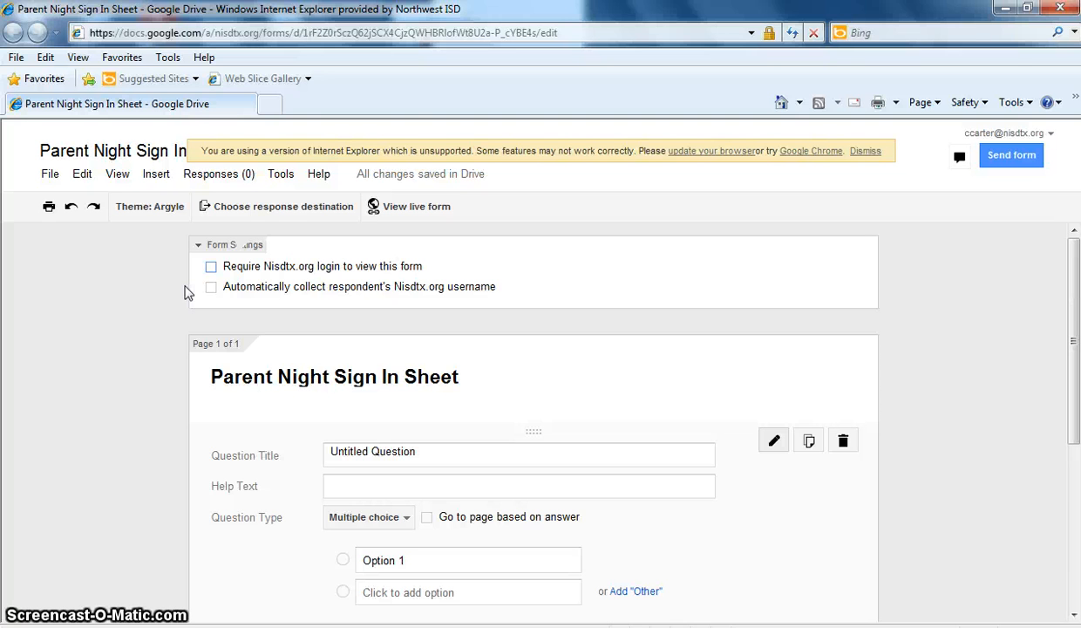
click(209, 268)
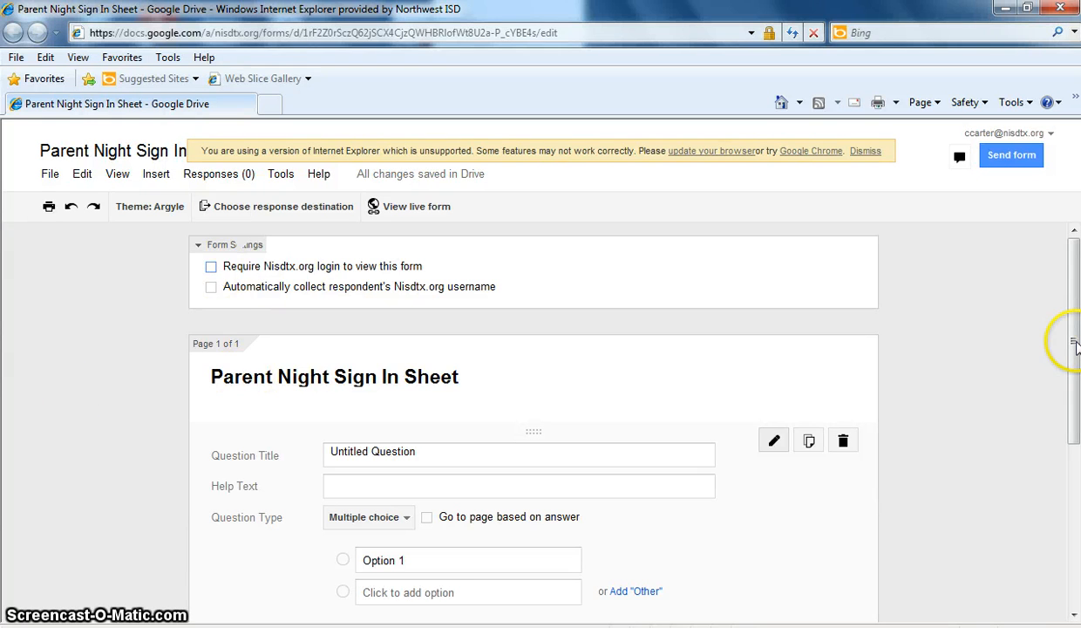
drag(1076, 346, 1073, 392)
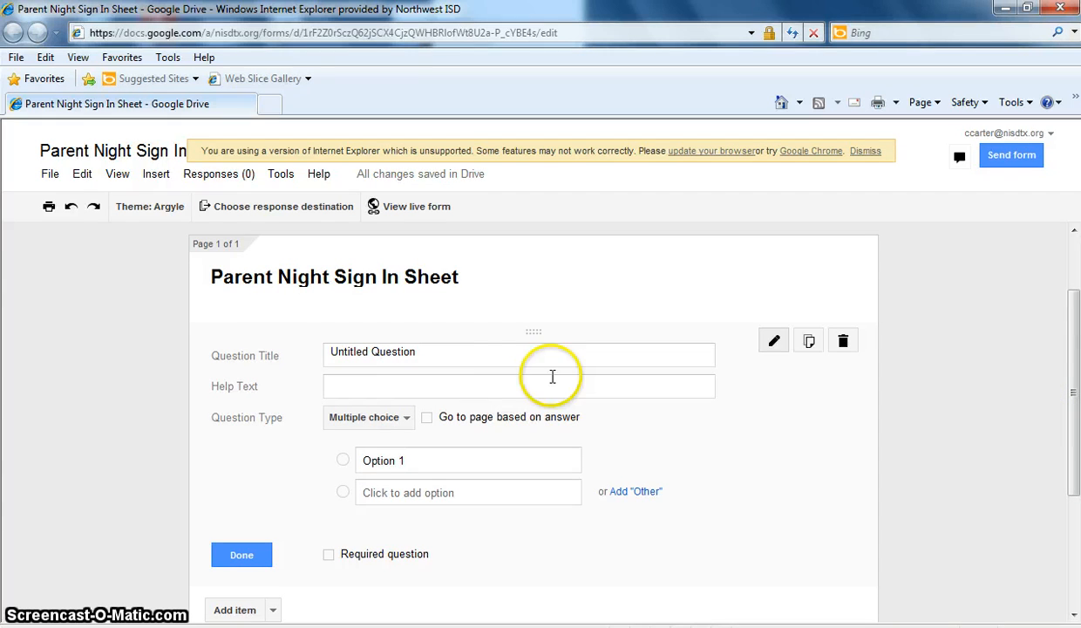
- Make the first question a required Text question titled 'Student Name', then add another Text item
click(473, 358)
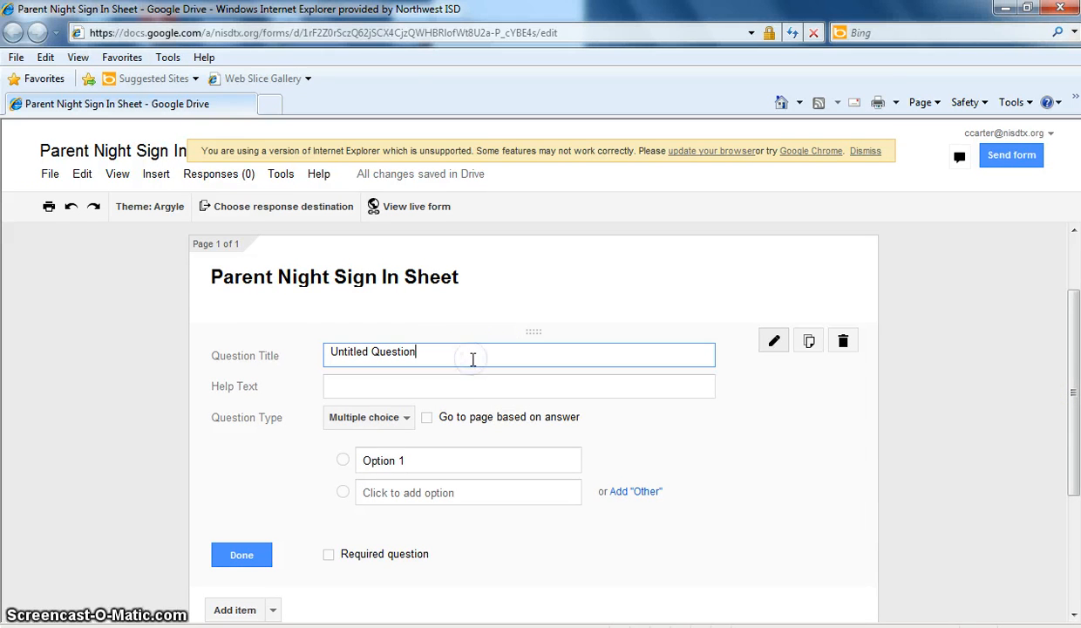
key(BackSpace)
key(BackSpace)
key(BackSpace)
key(BackSpace)
key(BackSpace)
key(BackSpace)
key(BackSpace)
key(BackSpace)
key(BackSpace)
key(BackSpace)
key(BackSpace)
key(BackSpace)
key(BackSpace)
key(BackSpace)
key(BackSpace)
key(BackSpace)
key(BackSpace)
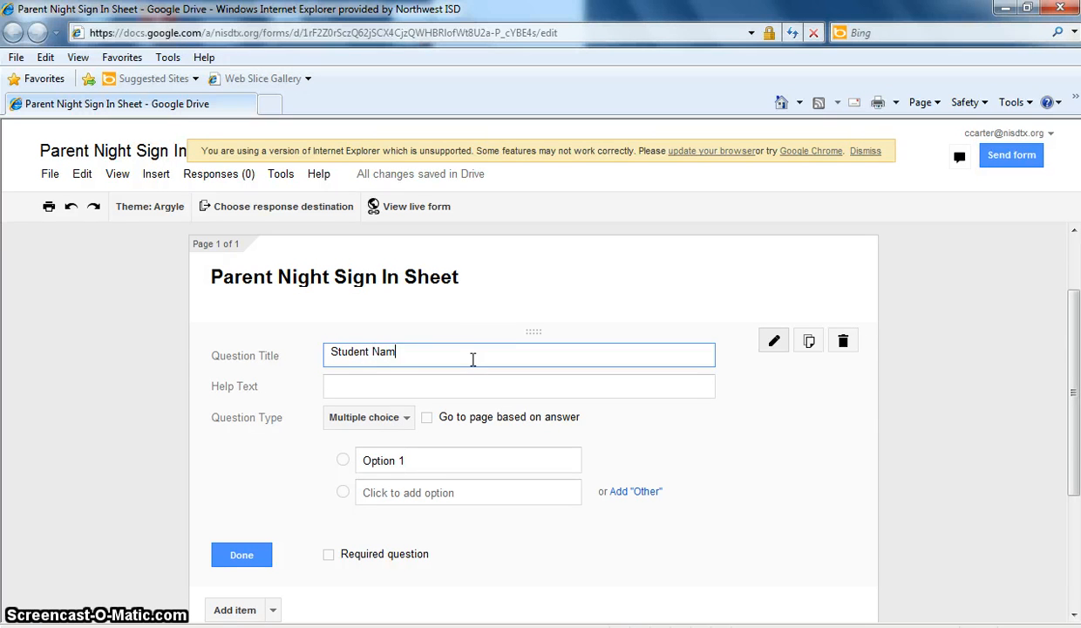
click(406, 418)
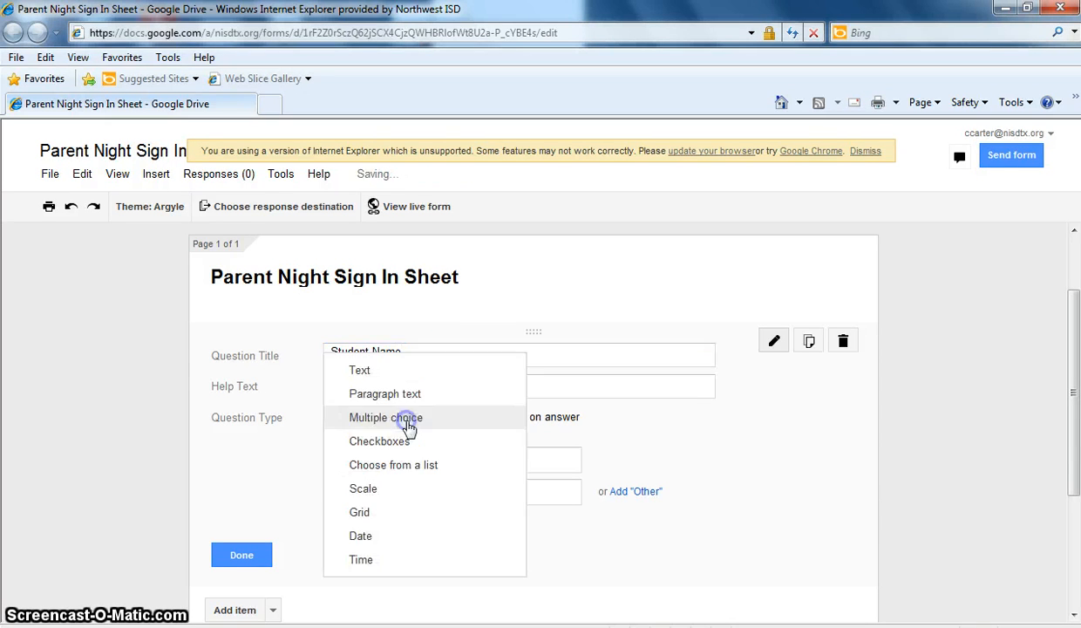
click(386, 376)
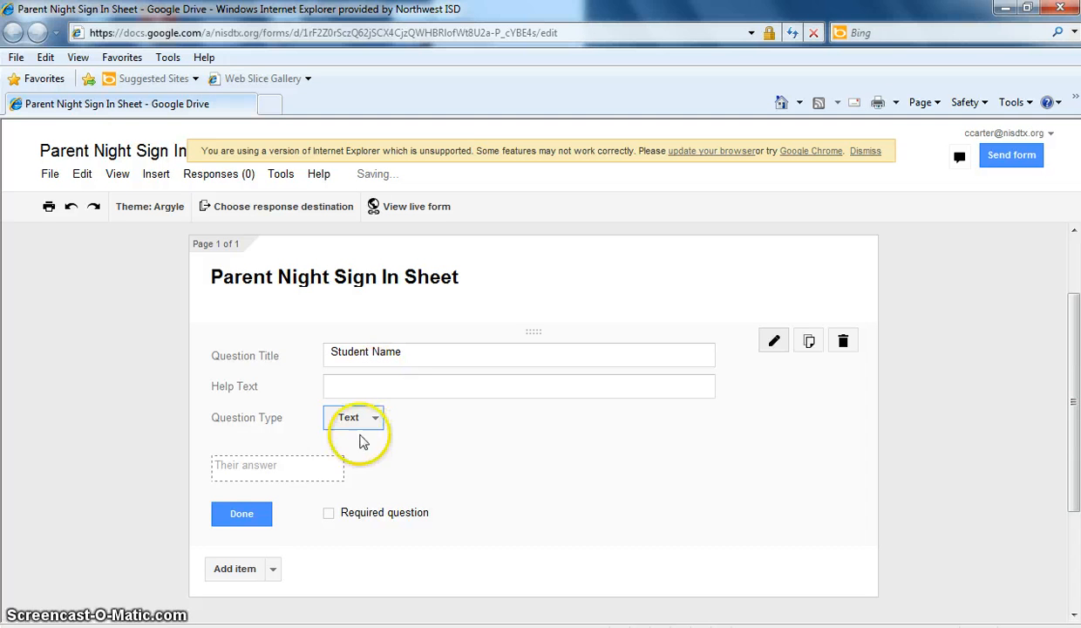
click(330, 516)
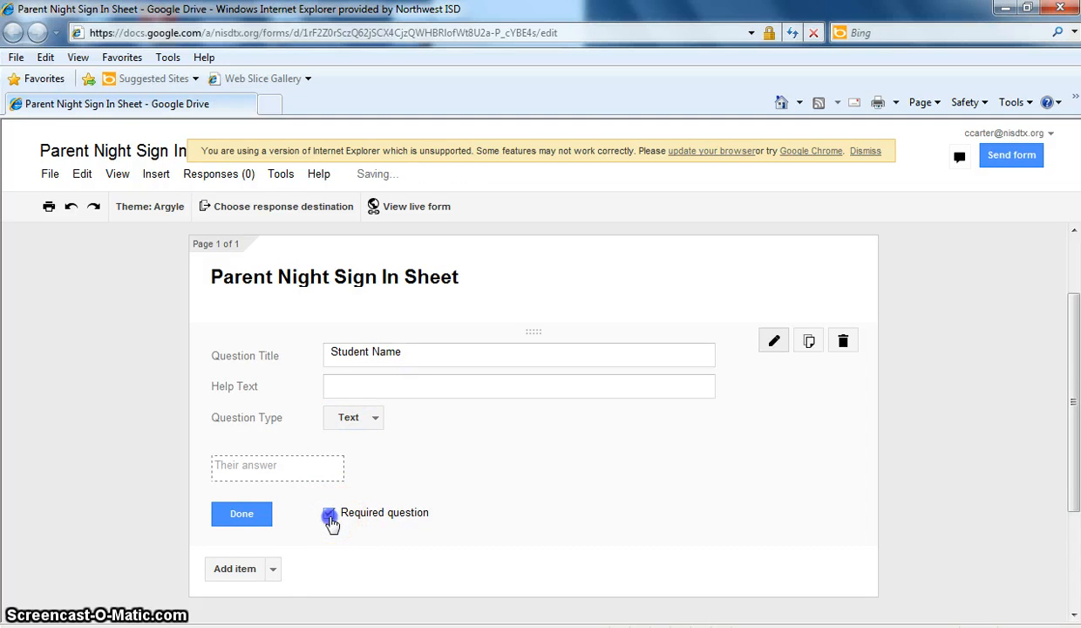
click(273, 569)
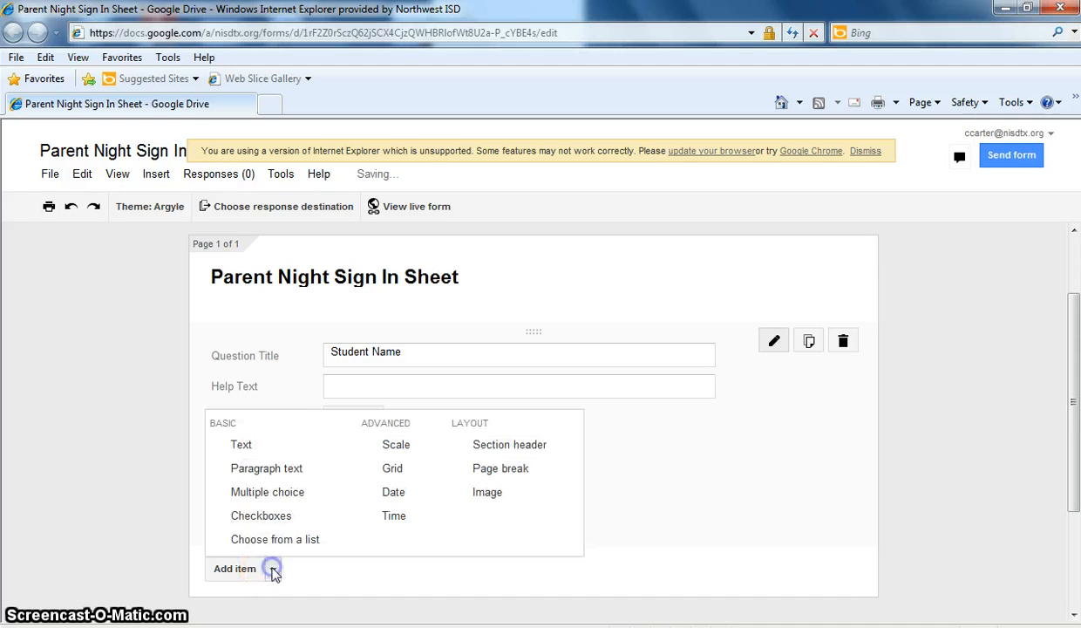
click(271, 450)
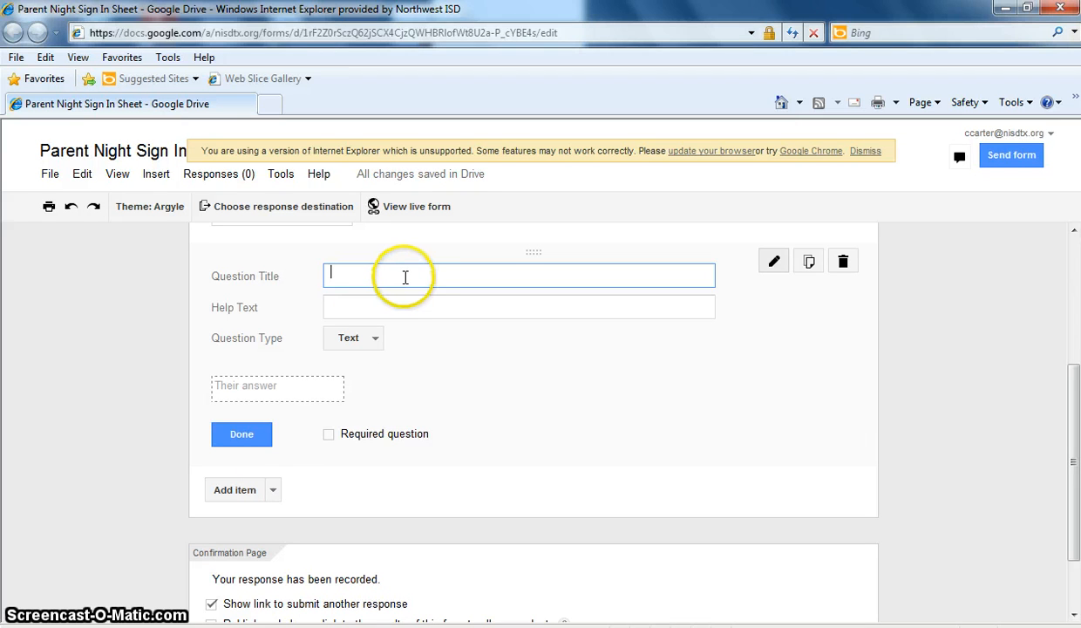
- Title the second question 'Parent Name', mark it required, and add a third Text question
text(Parent Name)
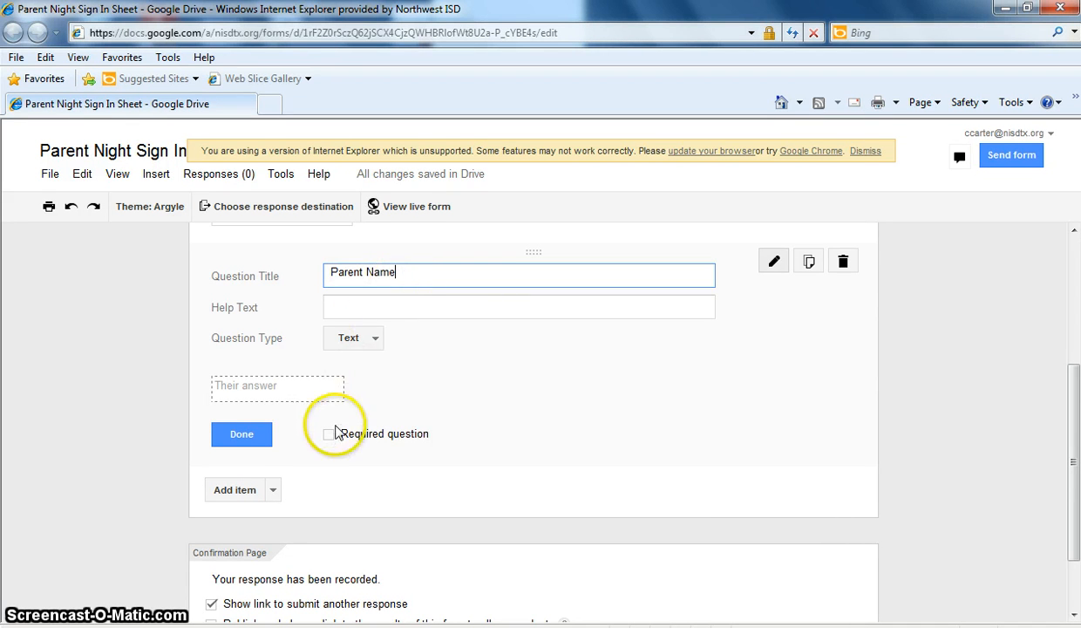
click(328, 435)
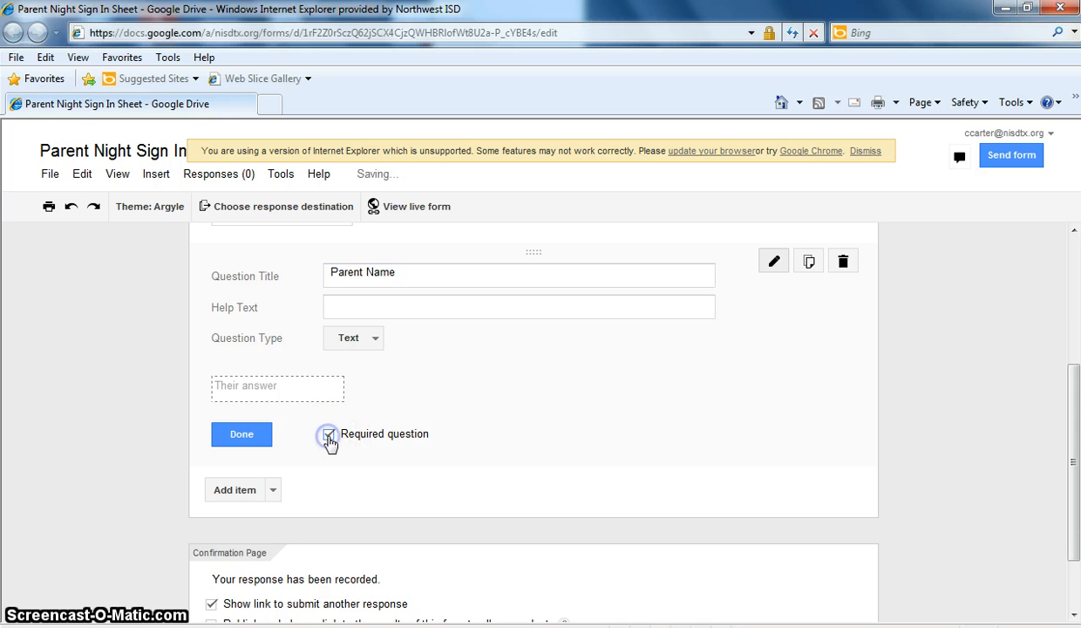
click(274, 492)
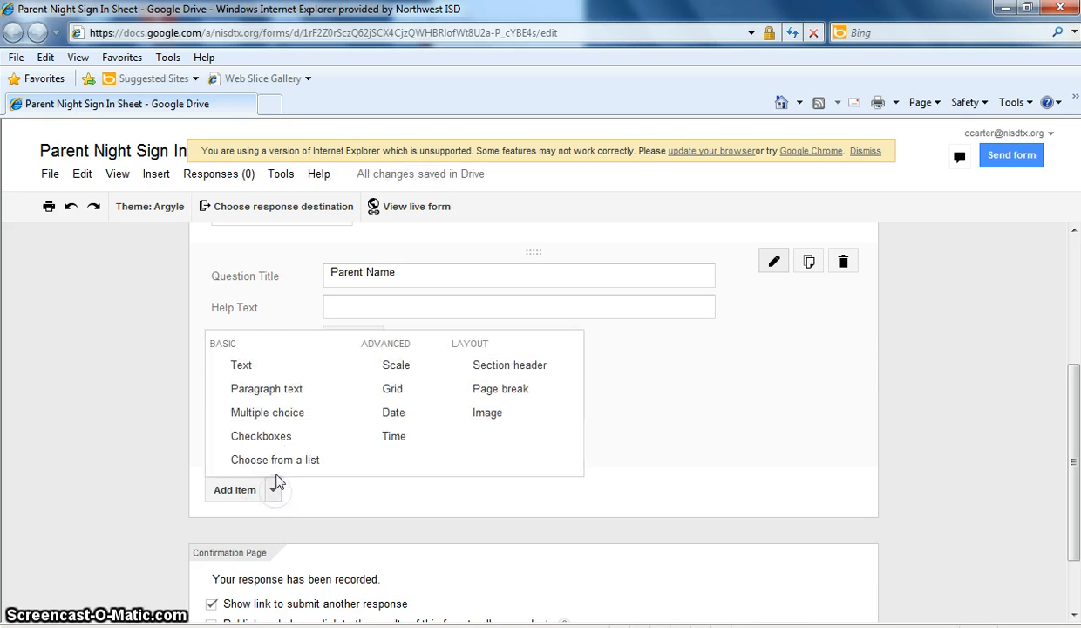
click(270, 365)
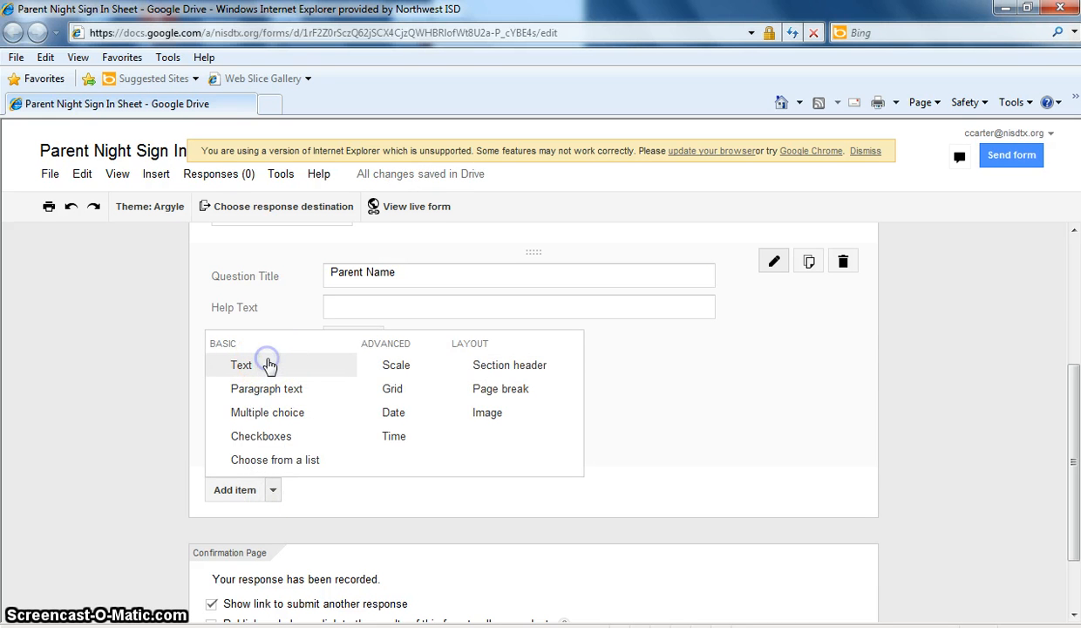
click(362, 345)
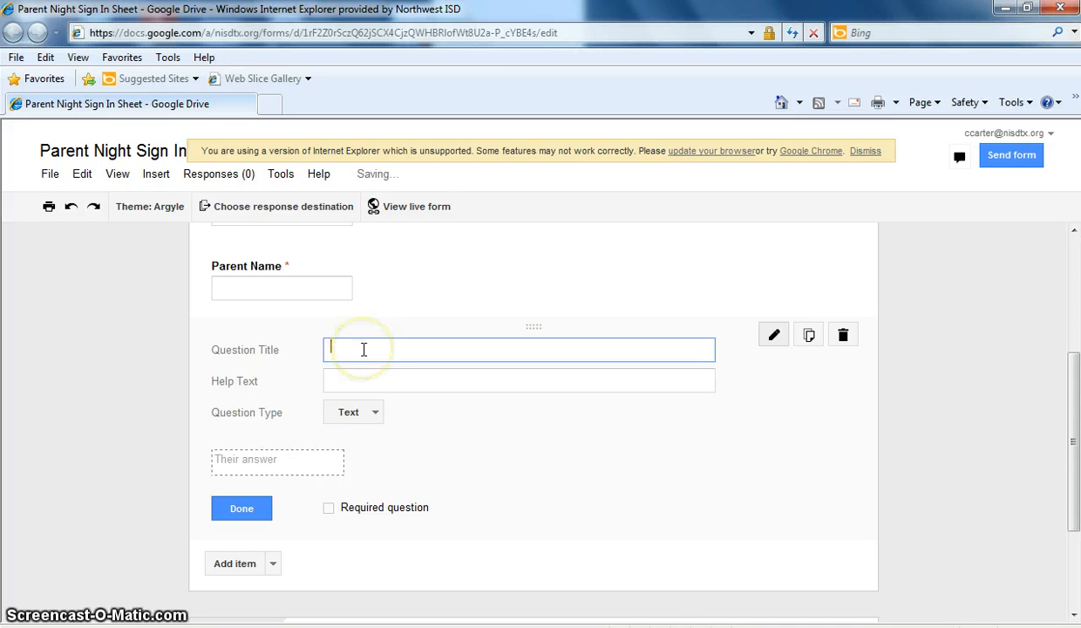
- Title the third Text question 'Email Address' and finish it, leaving it optional
text(Email Address)
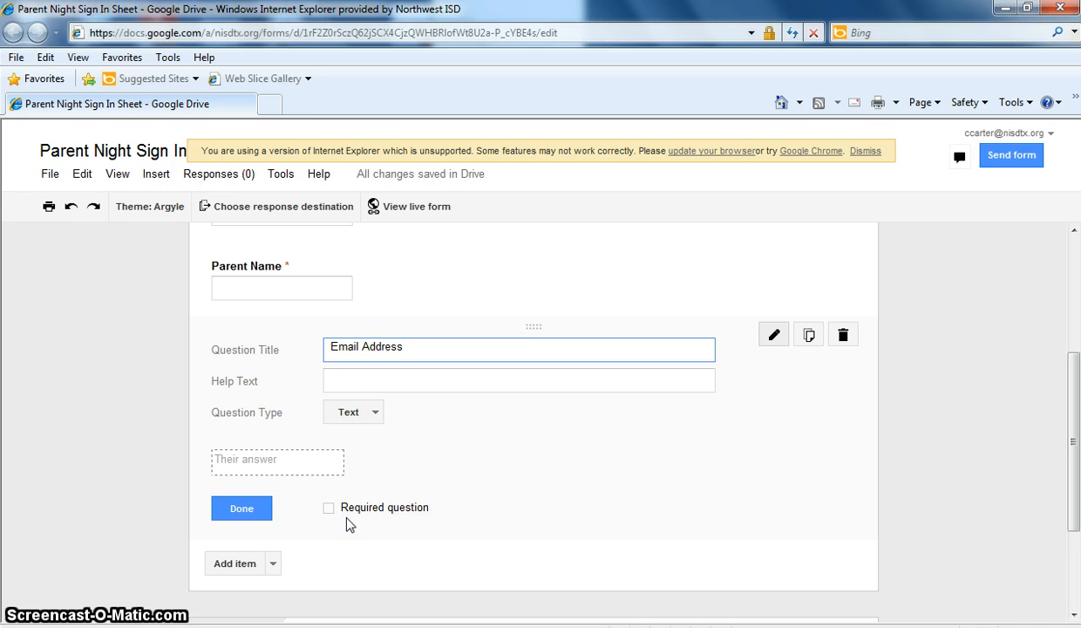
click(273, 564)
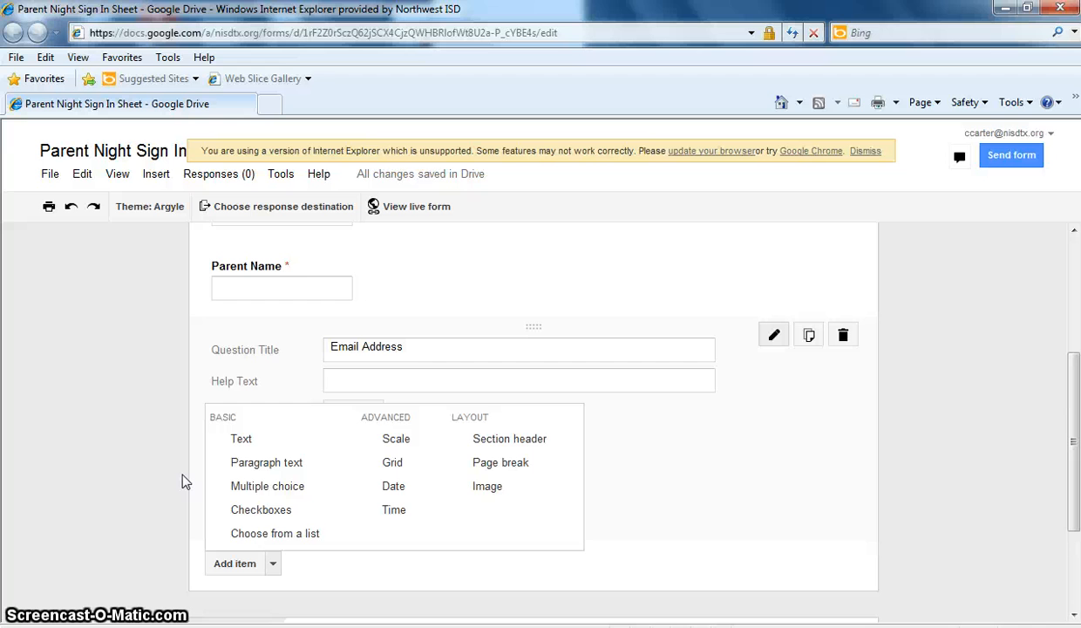
click(288, 569)
click(353, 575)
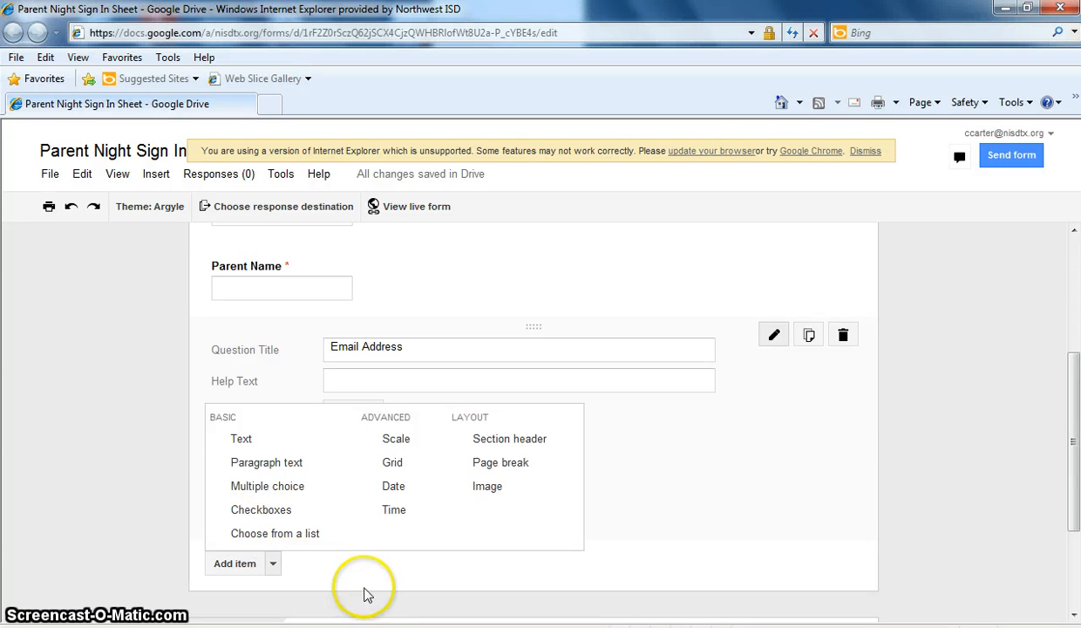
click(247, 515)
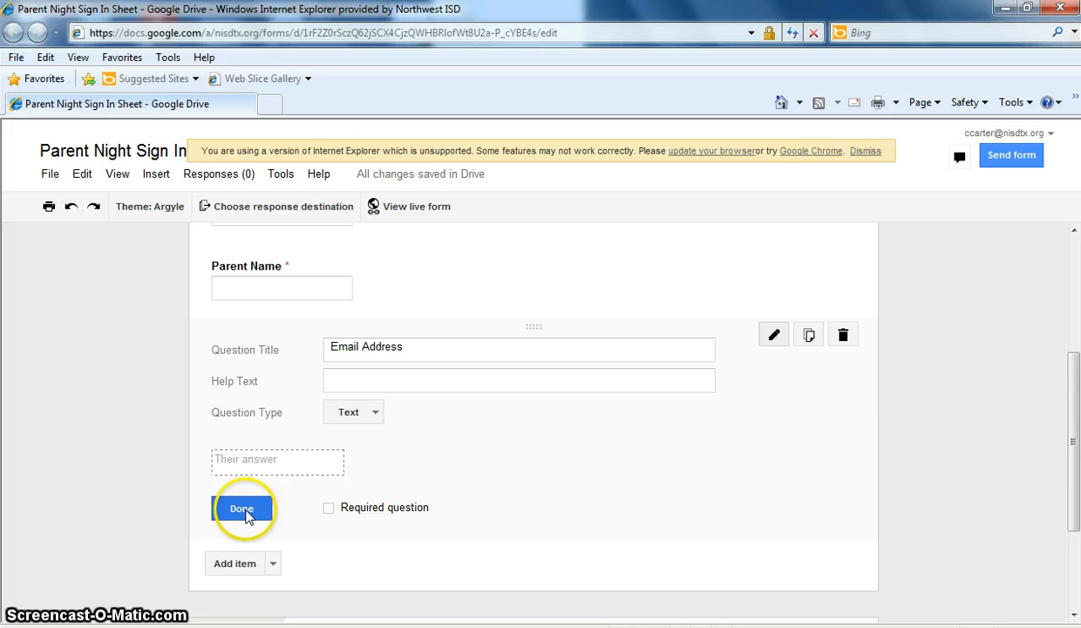
- Recheck that Parent Name is required, then scroll down to the confirmation page settings
click(1074, 407)
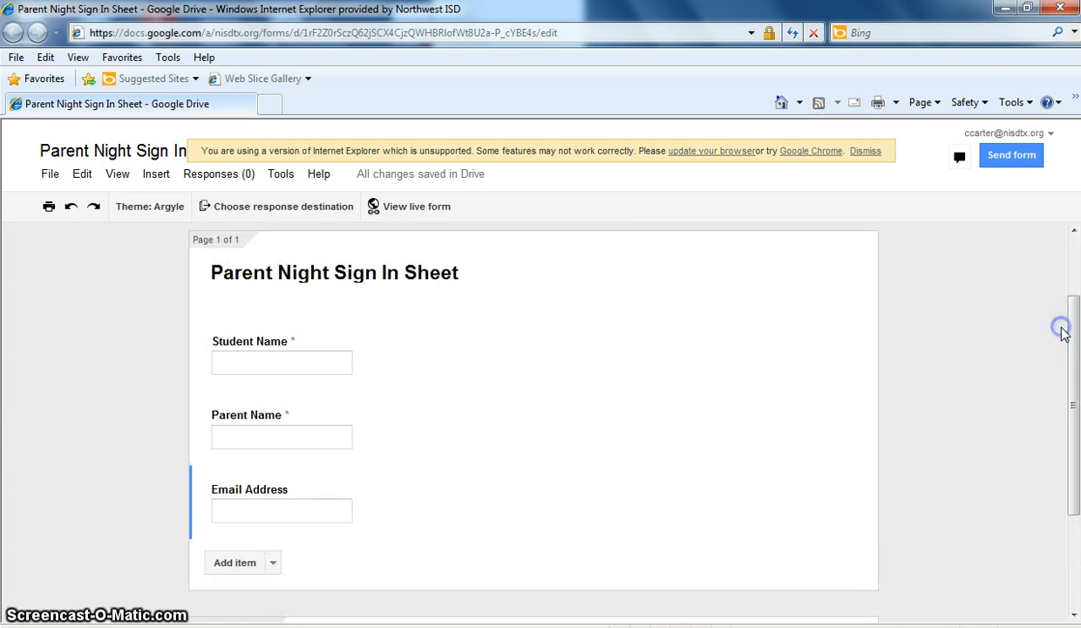
click(427, 425)
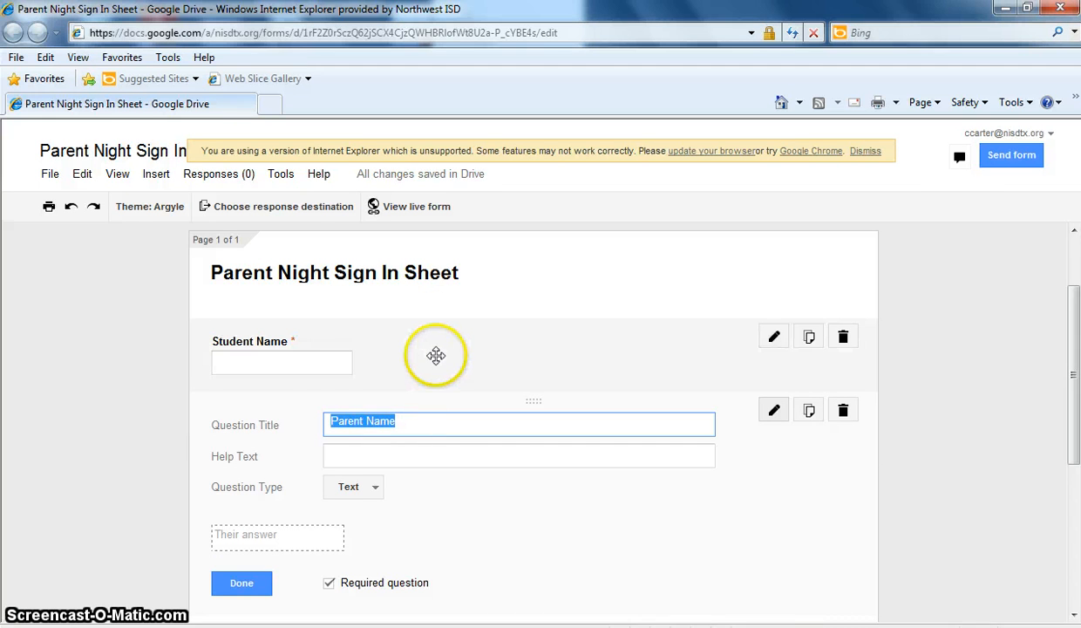
click(246, 581)
click(341, 449)
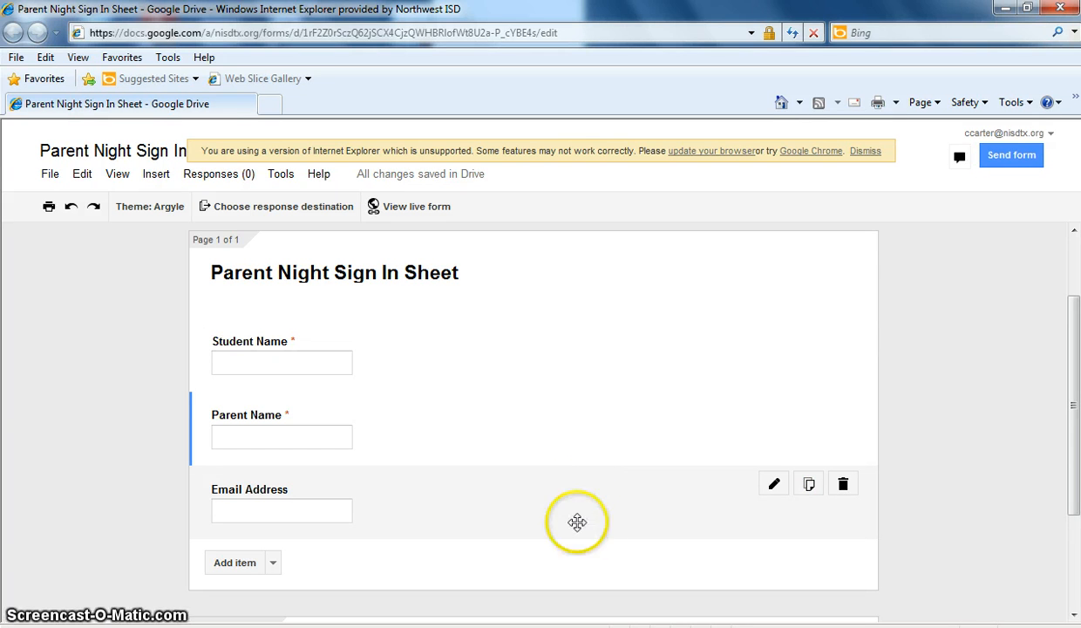
scroll(1075, 469, down, 3)
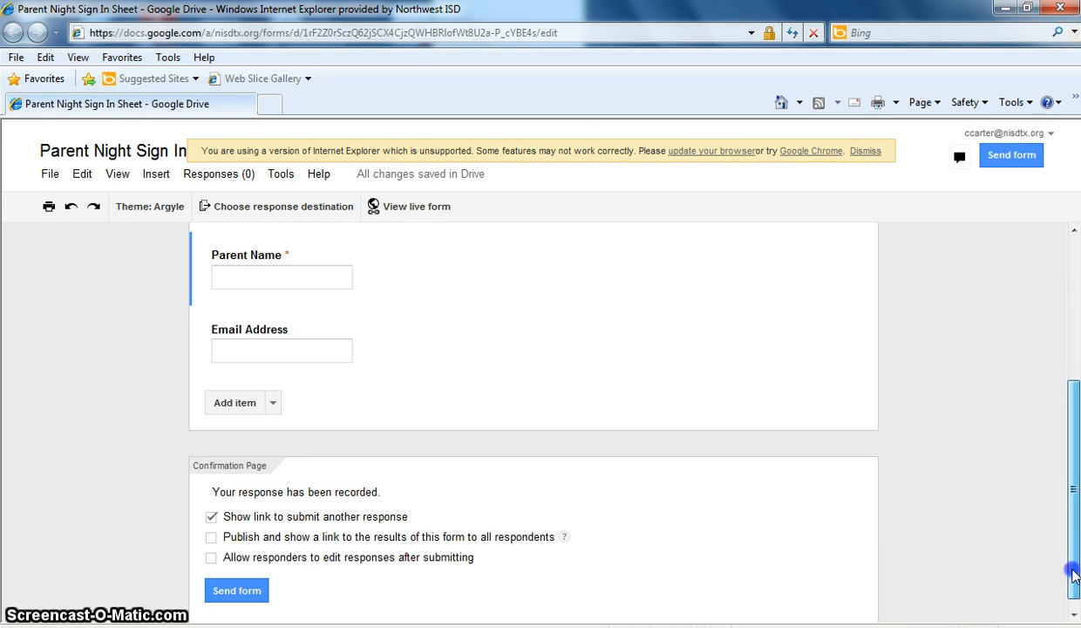
- Copy the form's shareable link from the Send form dialog, then close the dialog
click(237, 585)
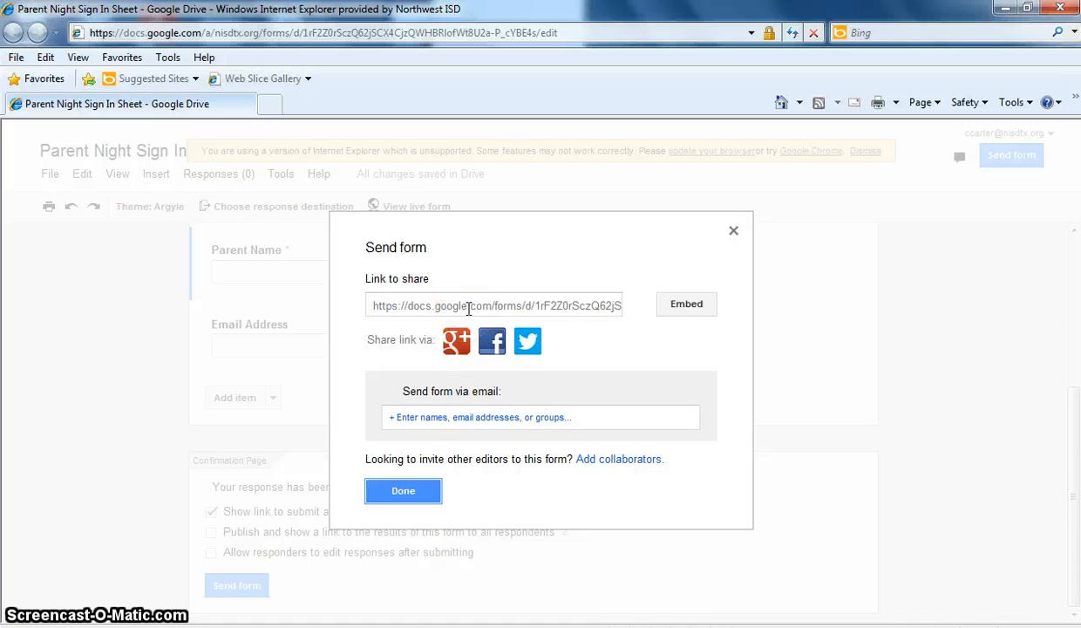
click(390, 307)
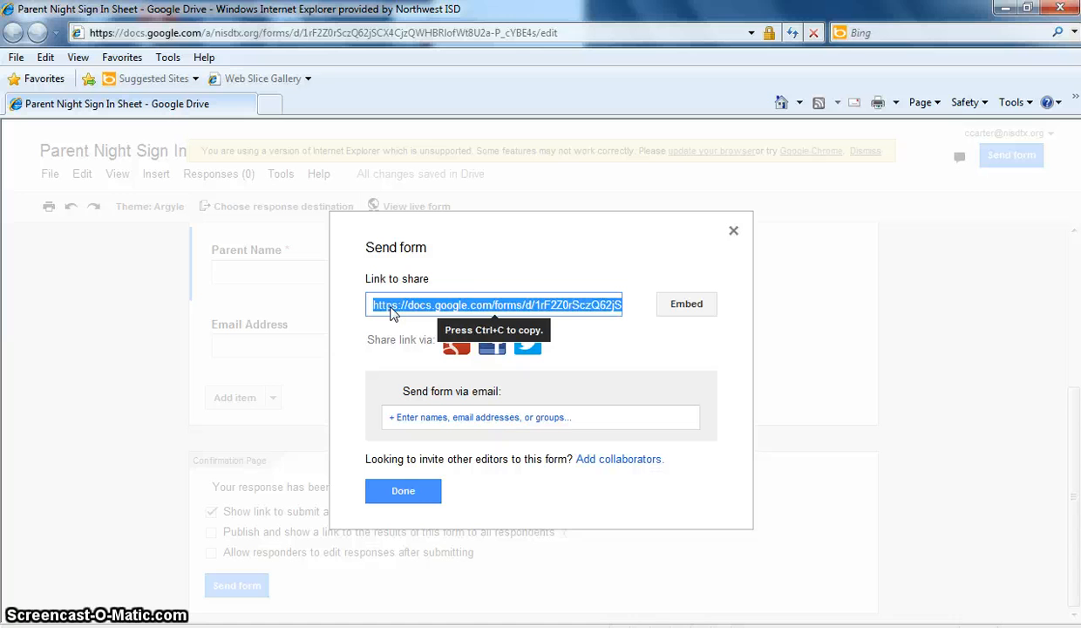
click(399, 309)
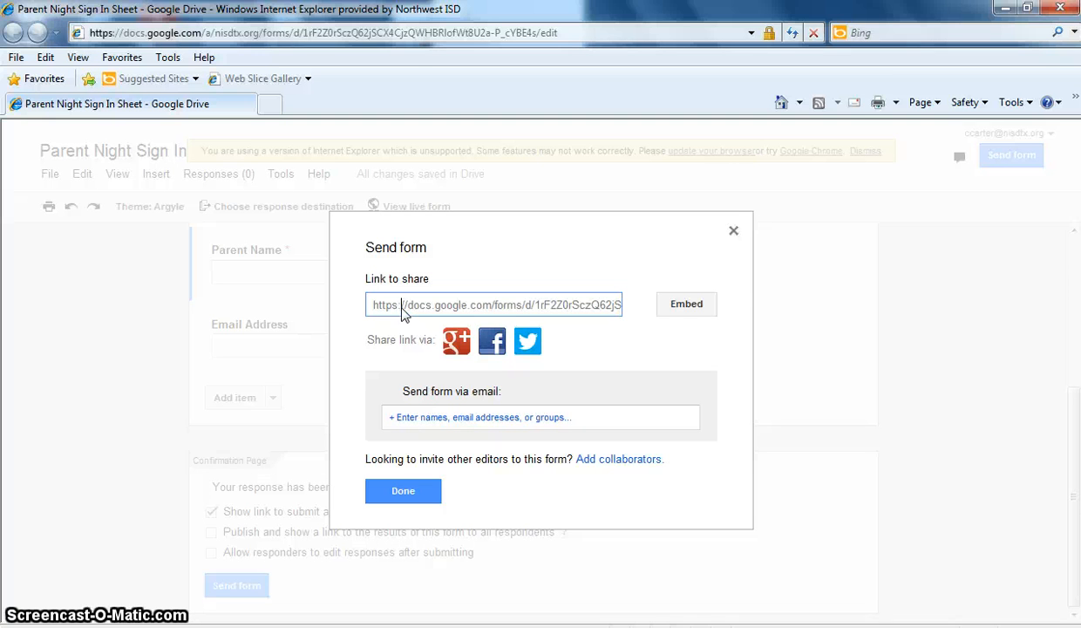
click(569, 305)
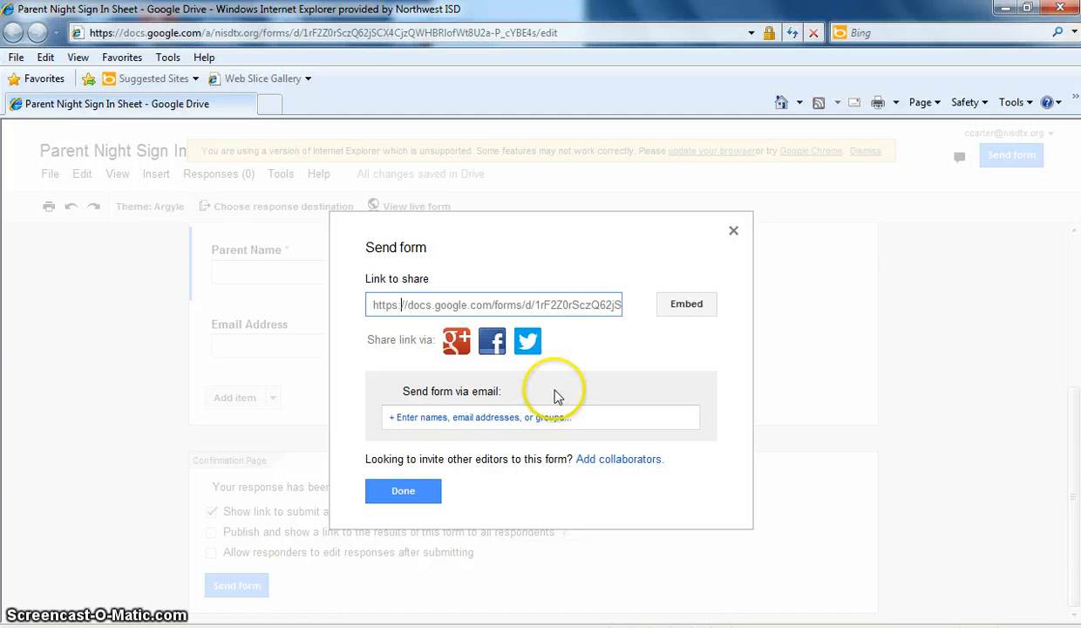
click(402, 490)
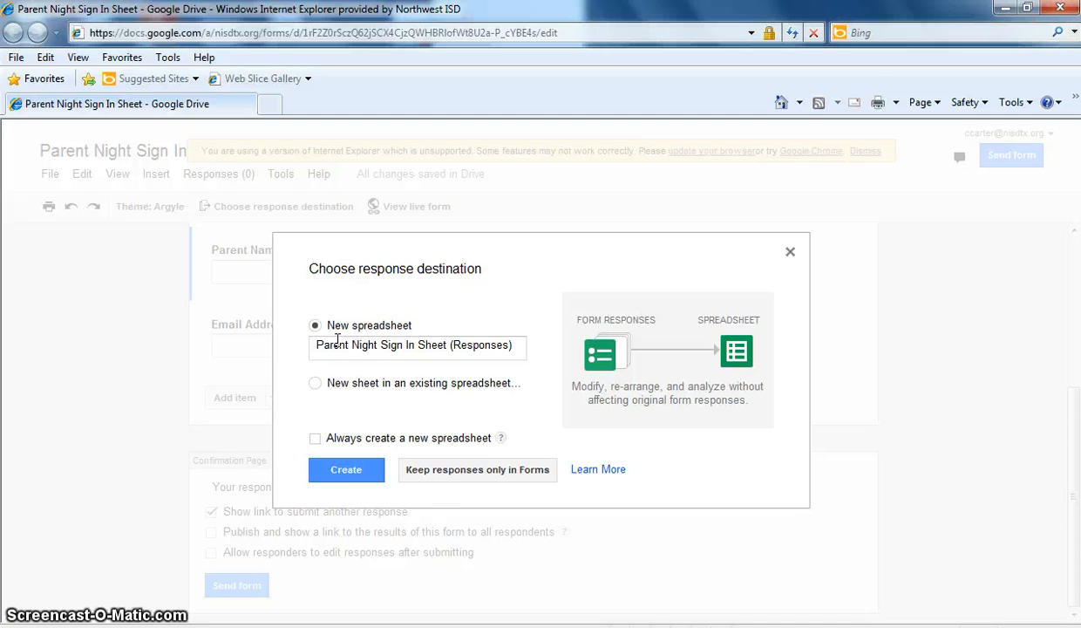
- Create the new 'Parent Night Sign In Sheet (Responses)' spreadsheet as the response destination
click(343, 471)
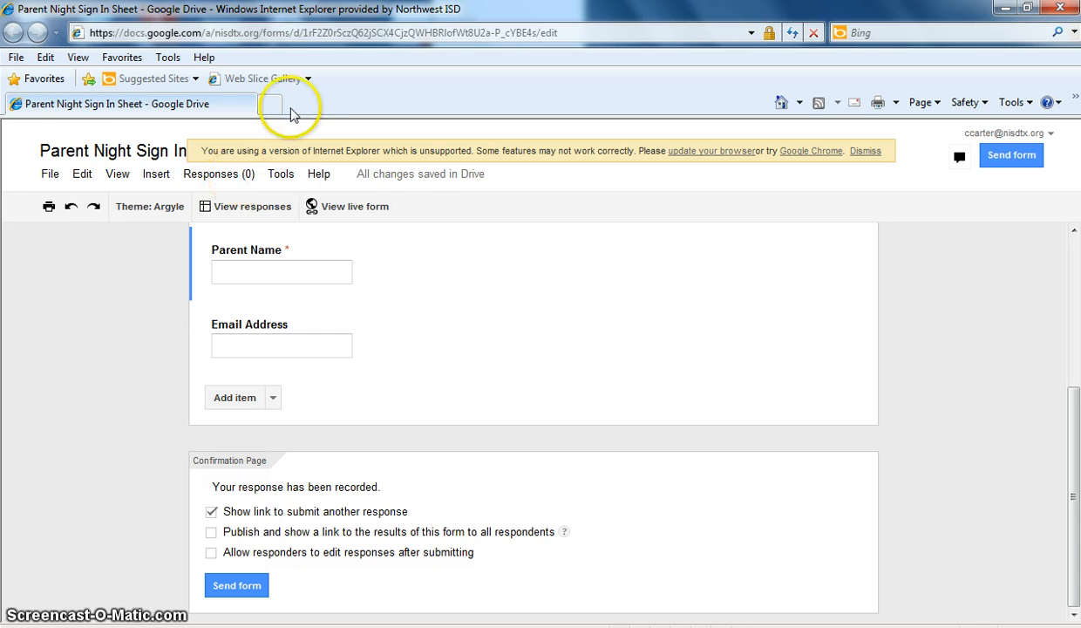
- Load the copied live form link in a new Internet Explorer tab
click(266, 105)
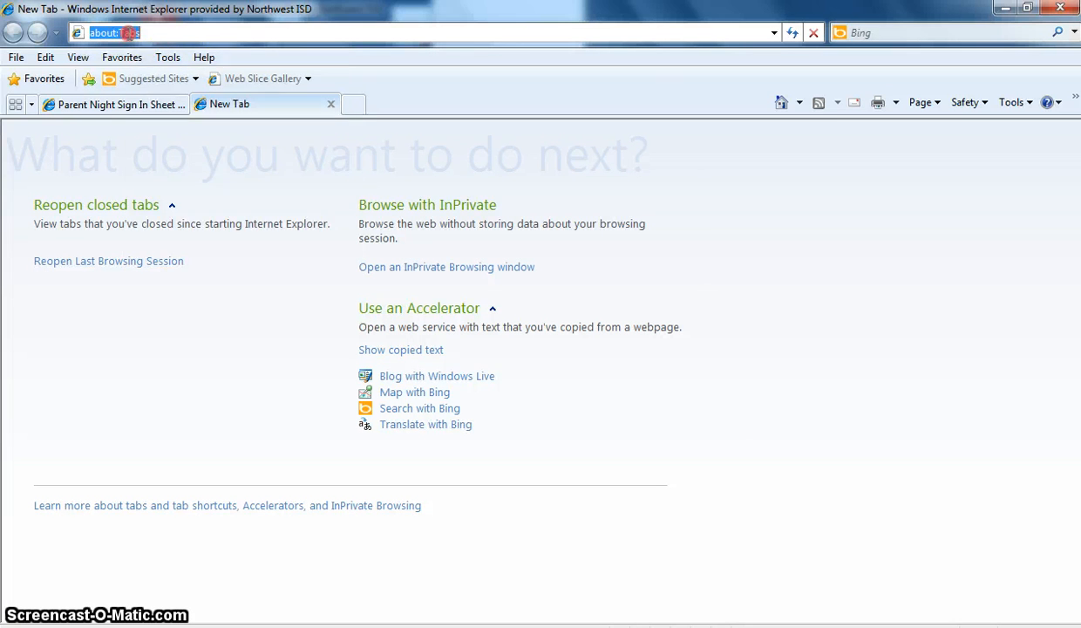
right_click(129, 33)
click(159, 106)
key(Return)
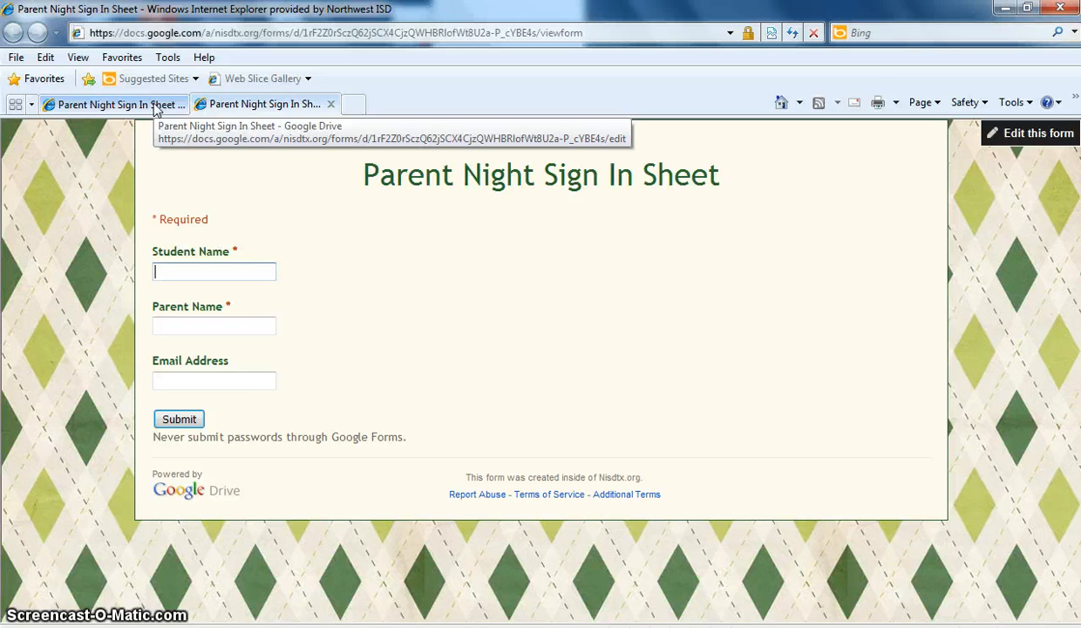
- Check the favorites list, then restore the browser window to un-maximized size
click(121, 59)
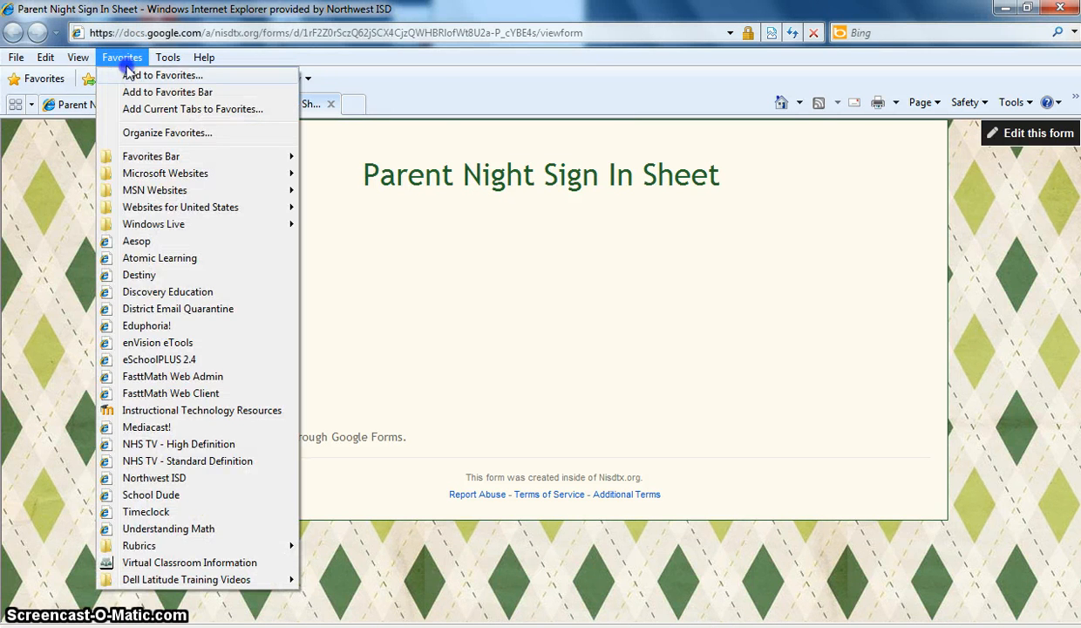
click(476, 54)
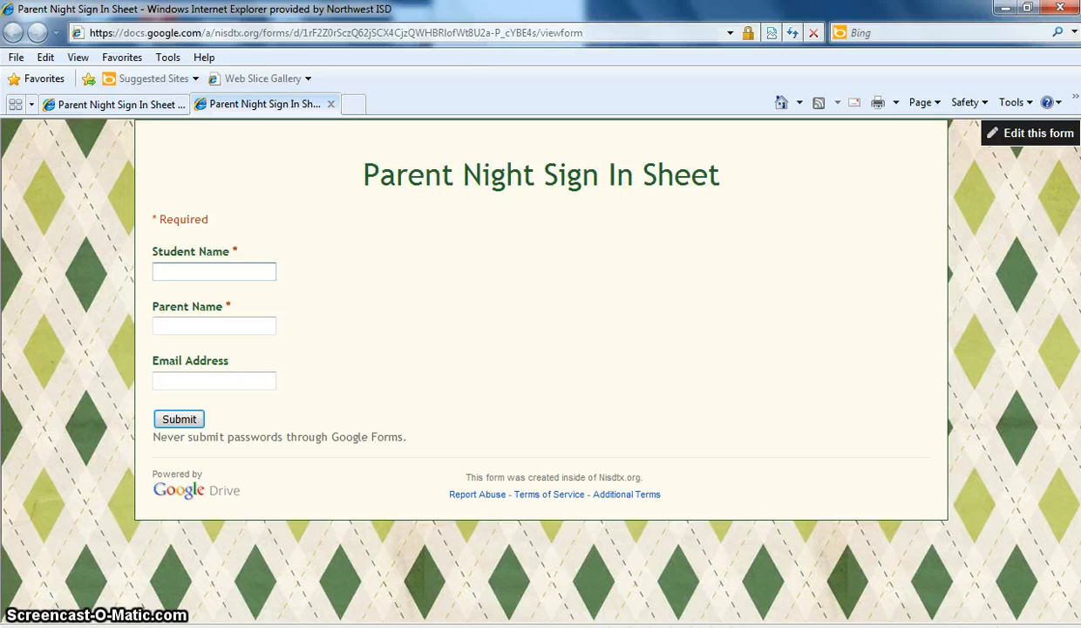
click(1030, 8)
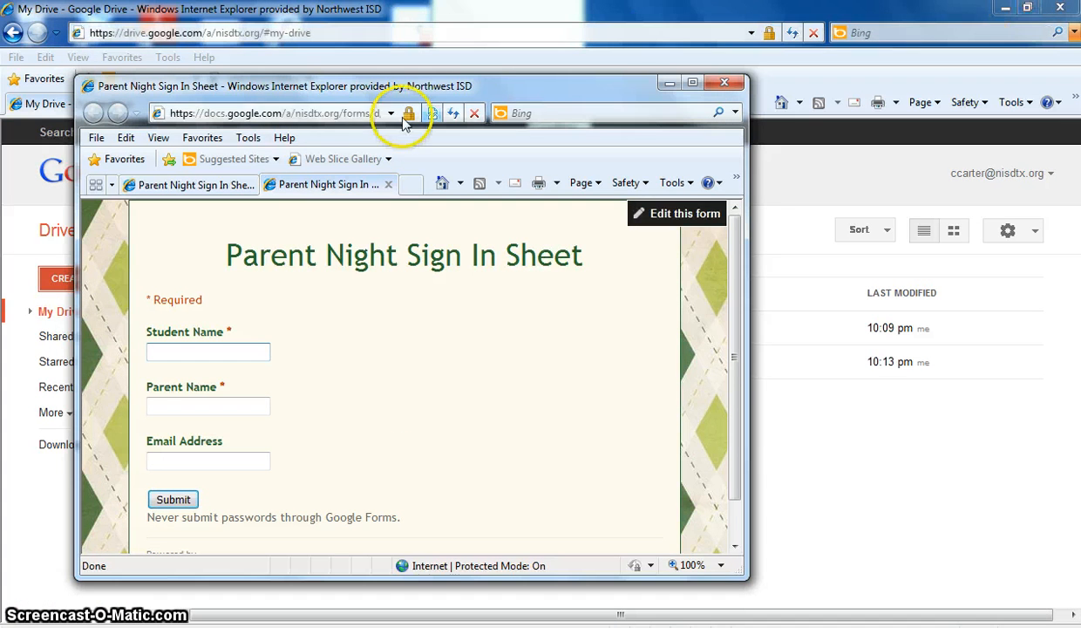
- Drag the live form's page icon onto the desktop as a shortcut, then re-maximize the browser
click(1005, 8)
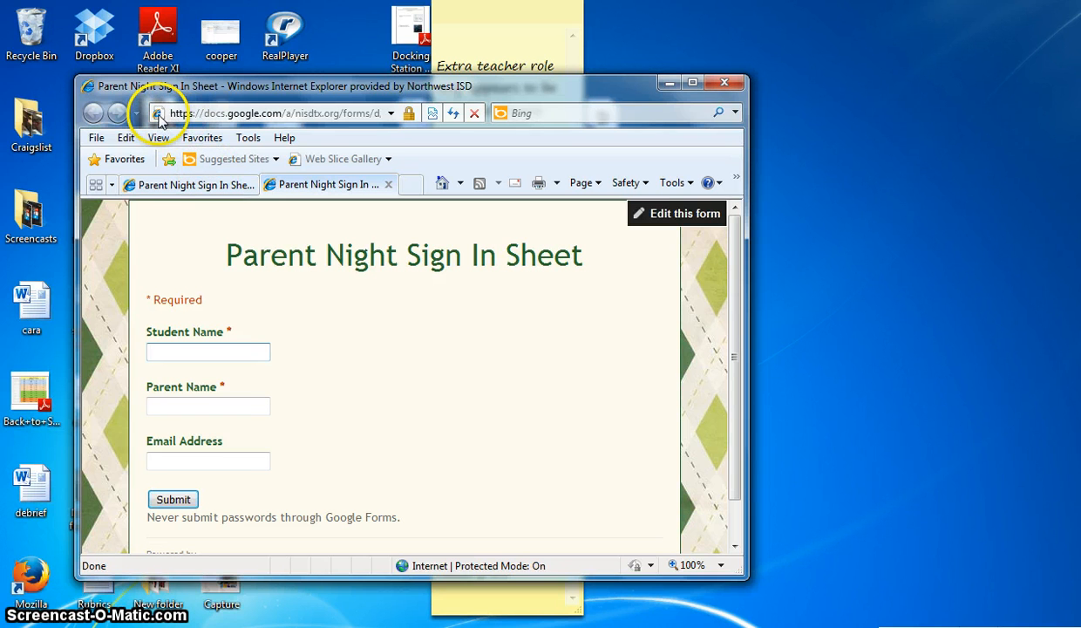
drag(157, 113, 915, 129)
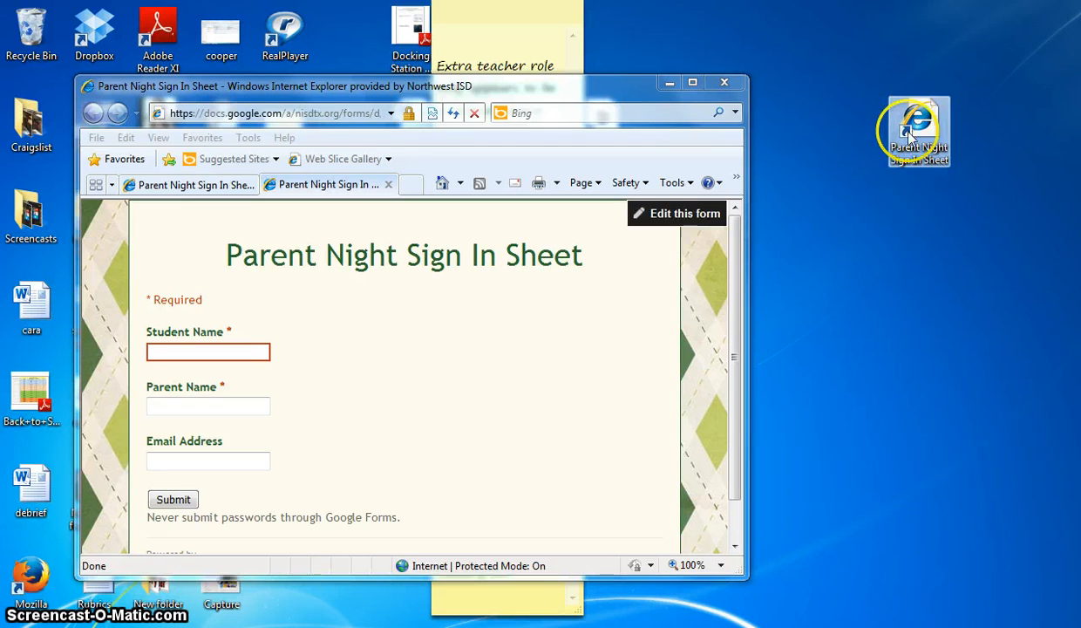
click(651, 357)
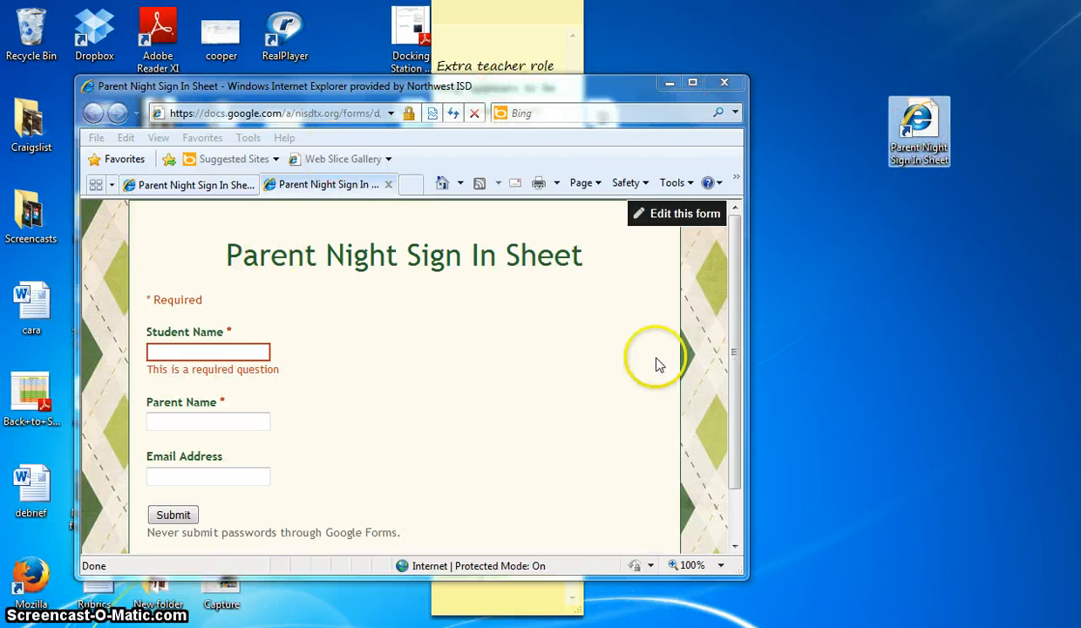
click(695, 83)
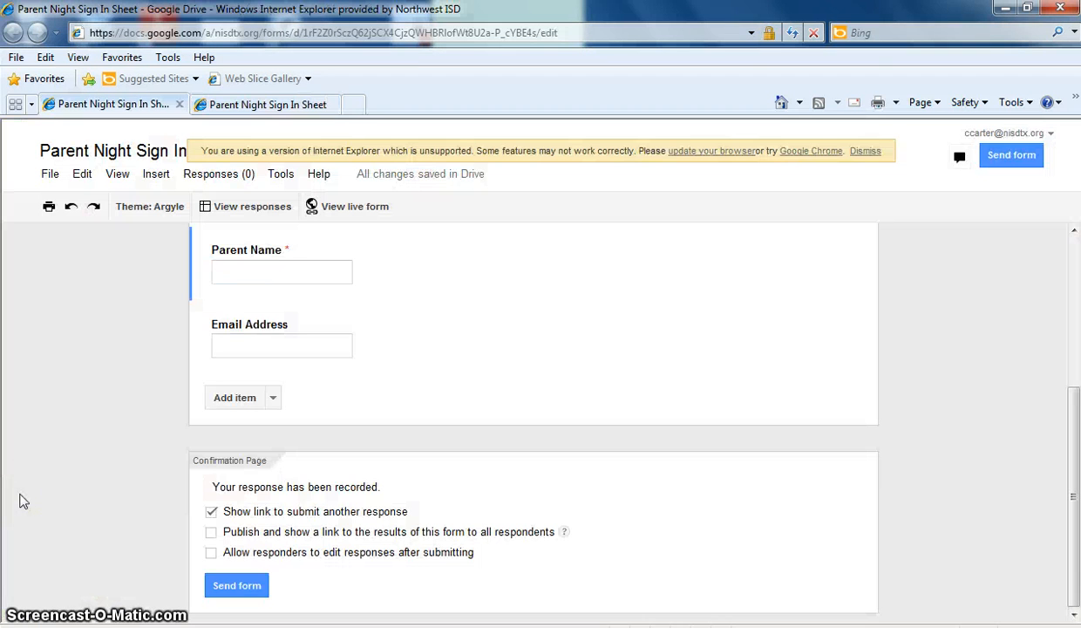
- Open the 'Parent Night Sign In Sheet (Responses)' spreadsheet showing its Timestamp, Student, Parent and Email columns
click(233, 211)
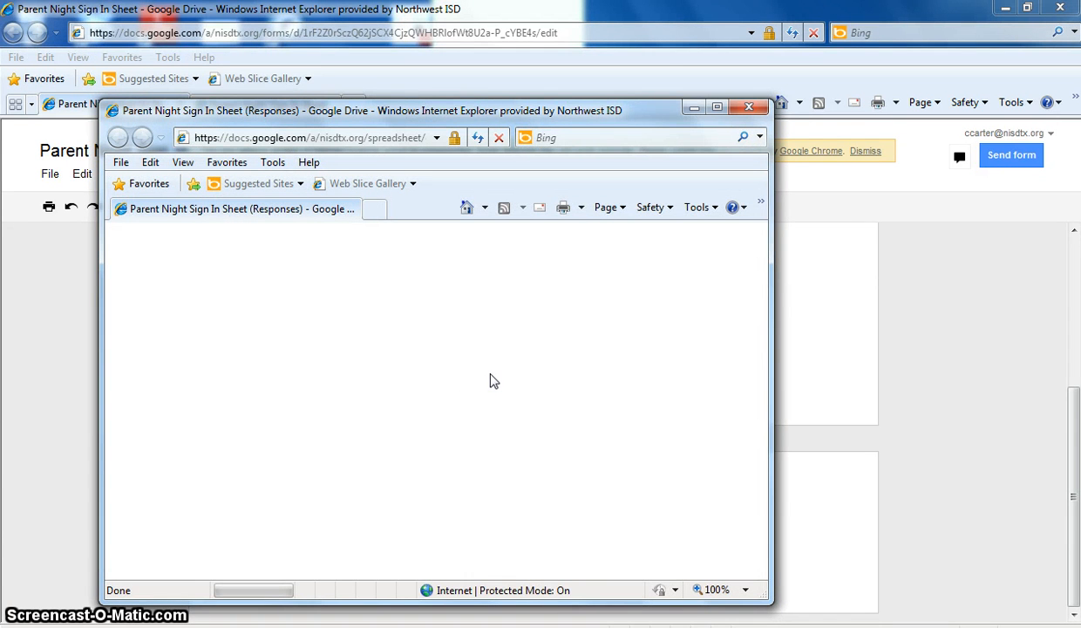
click(461, 397)
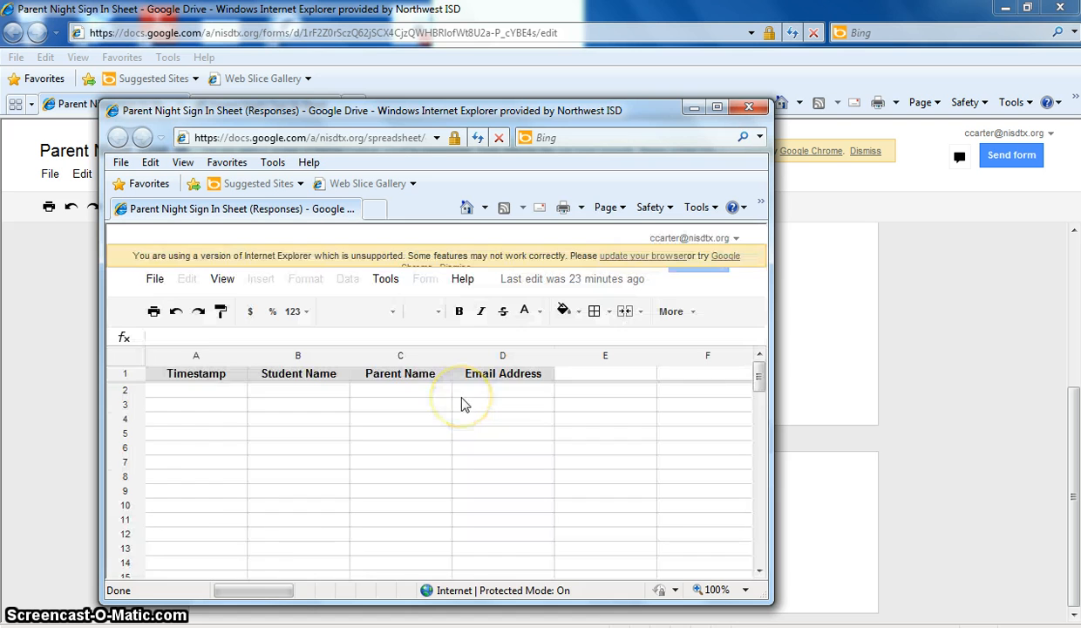
click(337, 386)
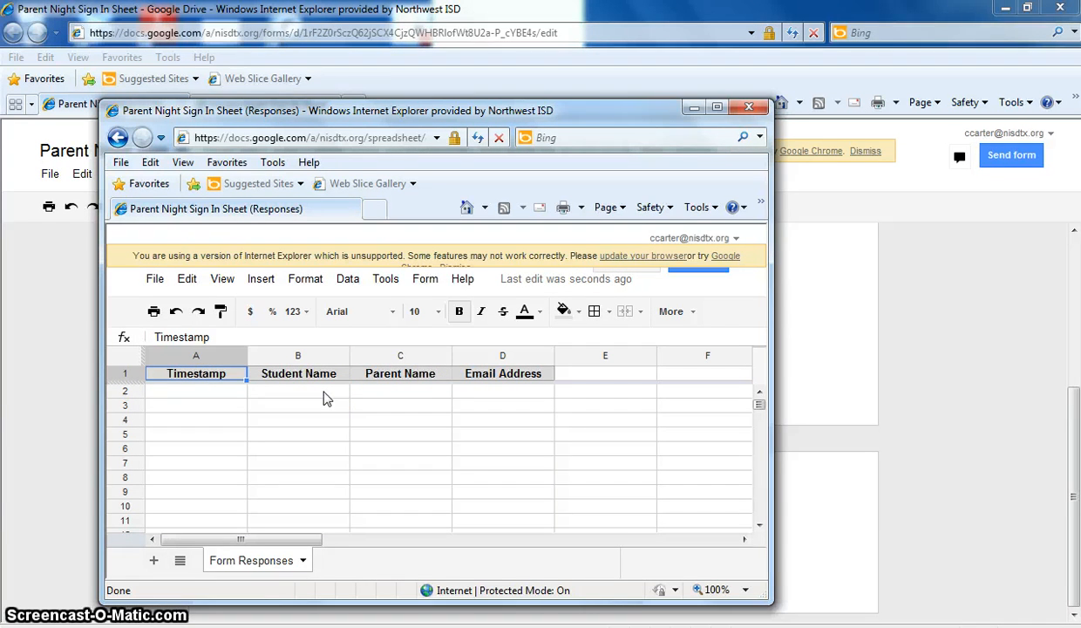
click(322, 396)
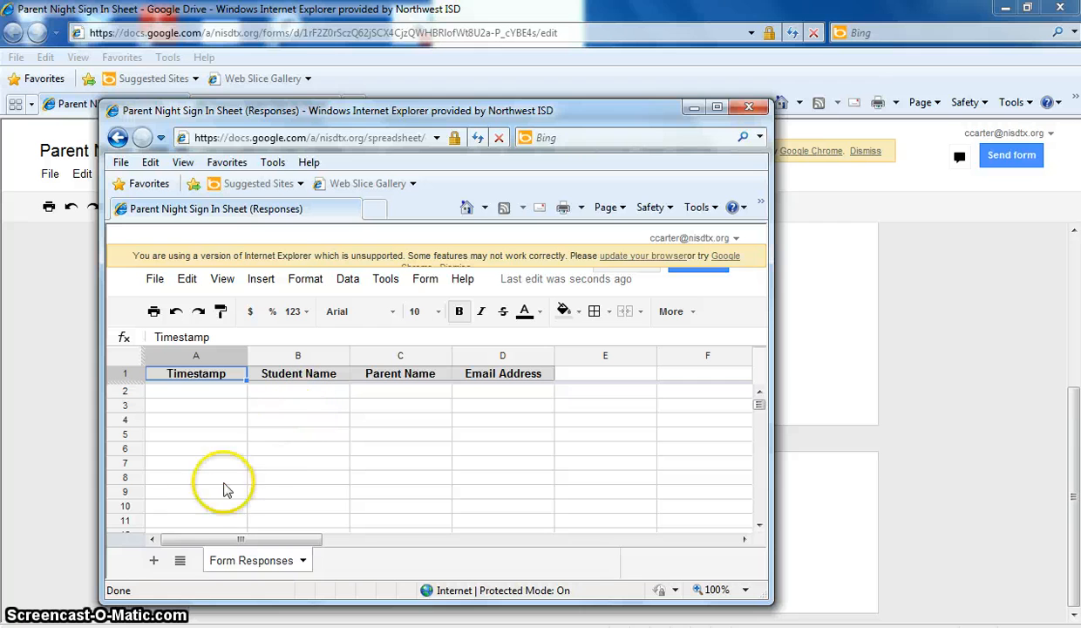